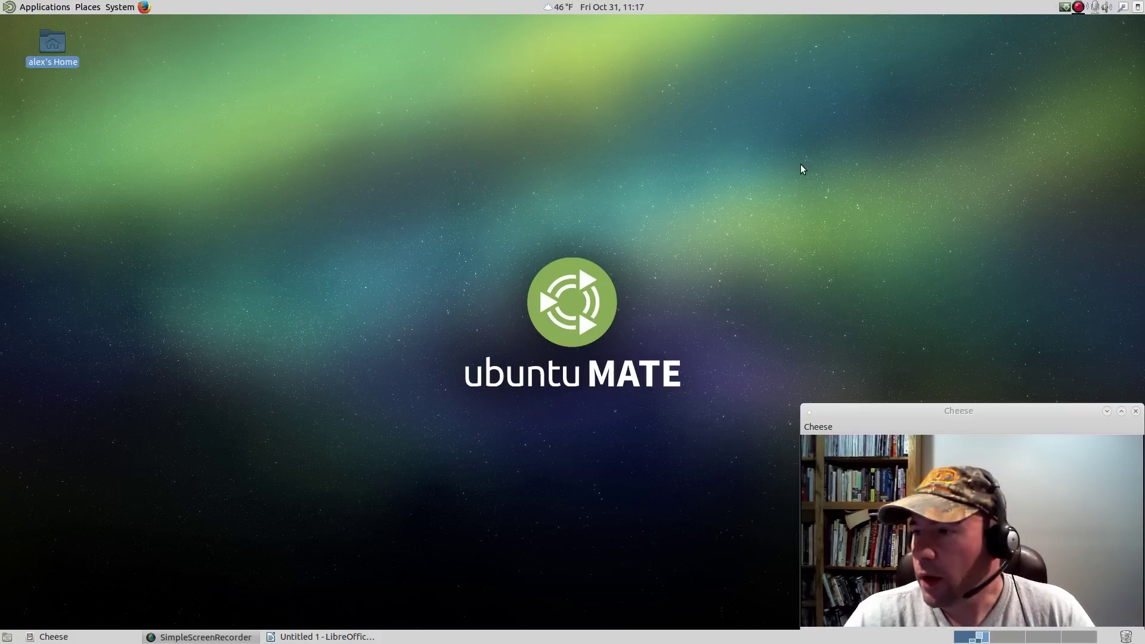
Step: Launch Synaptic Package Manager as superuser, then resize its window and widen the package list
{"action": "left_click", "coordinate": [120, 7]}
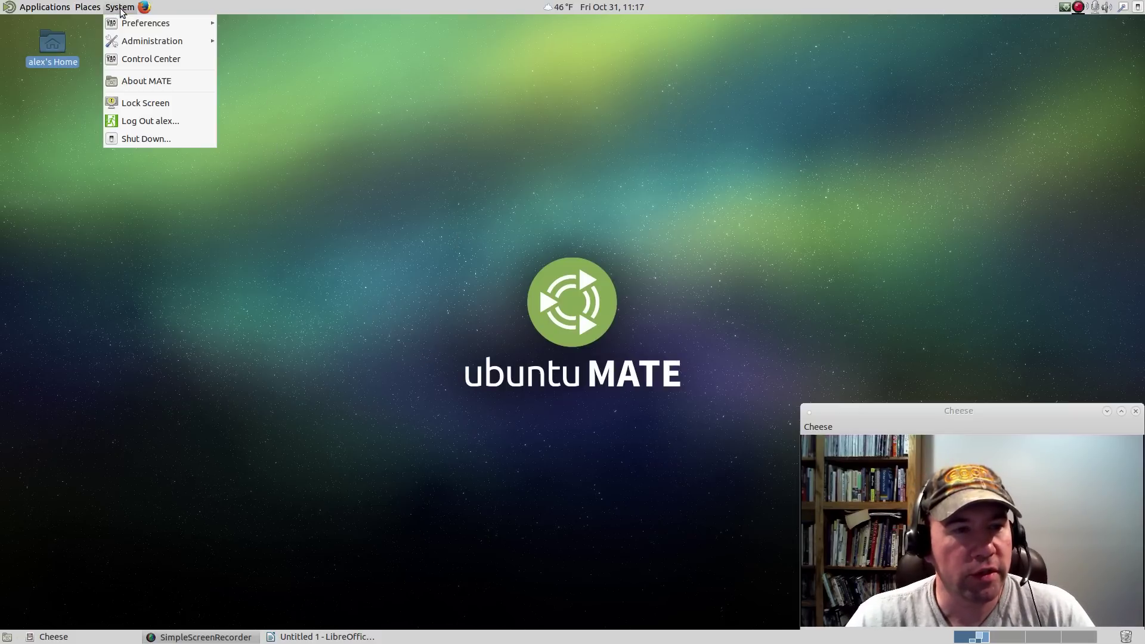
{"action": "mouse_move", "coordinate": [180, 40]}
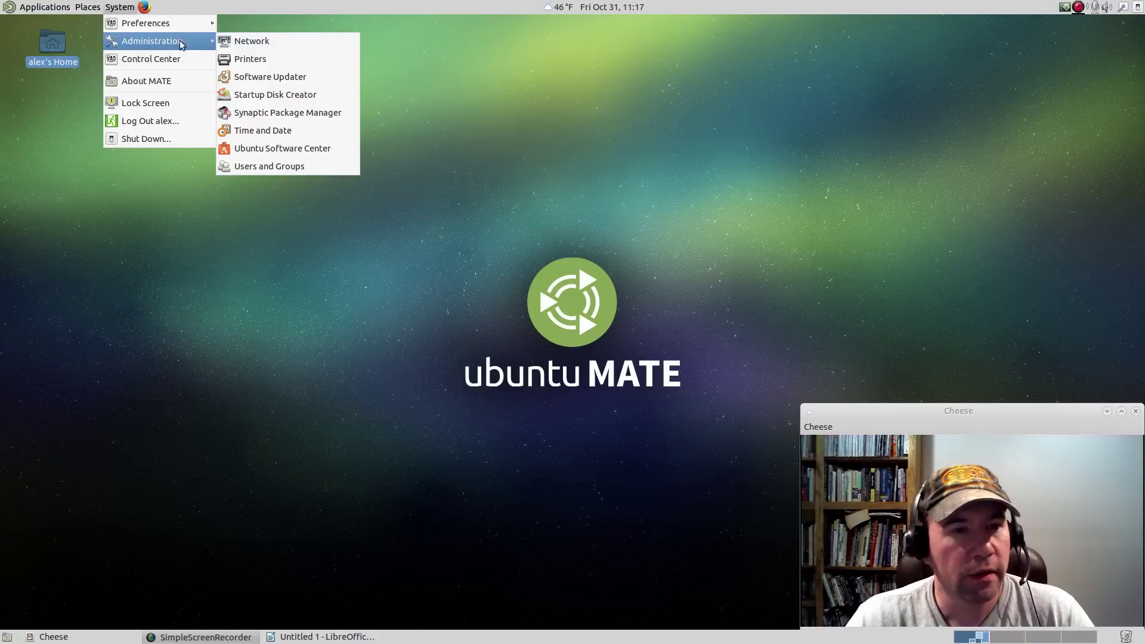
{"action": "left_click", "coordinate": [301, 113]}
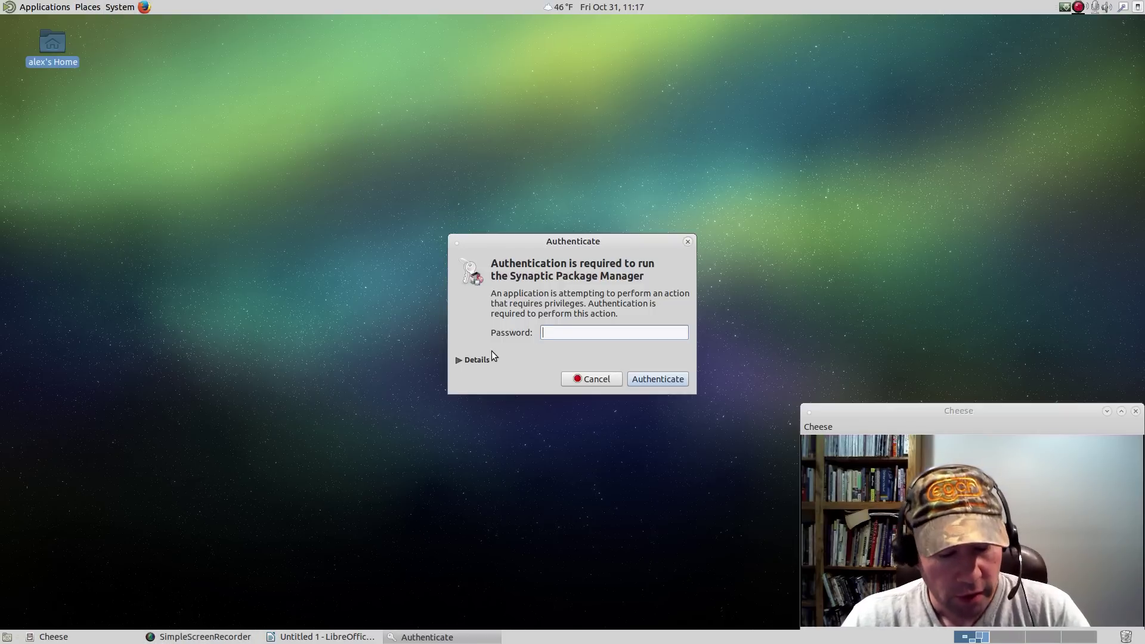
{"action": "type", "text": "••••••"}
{"action": "key", "text": "Return"}
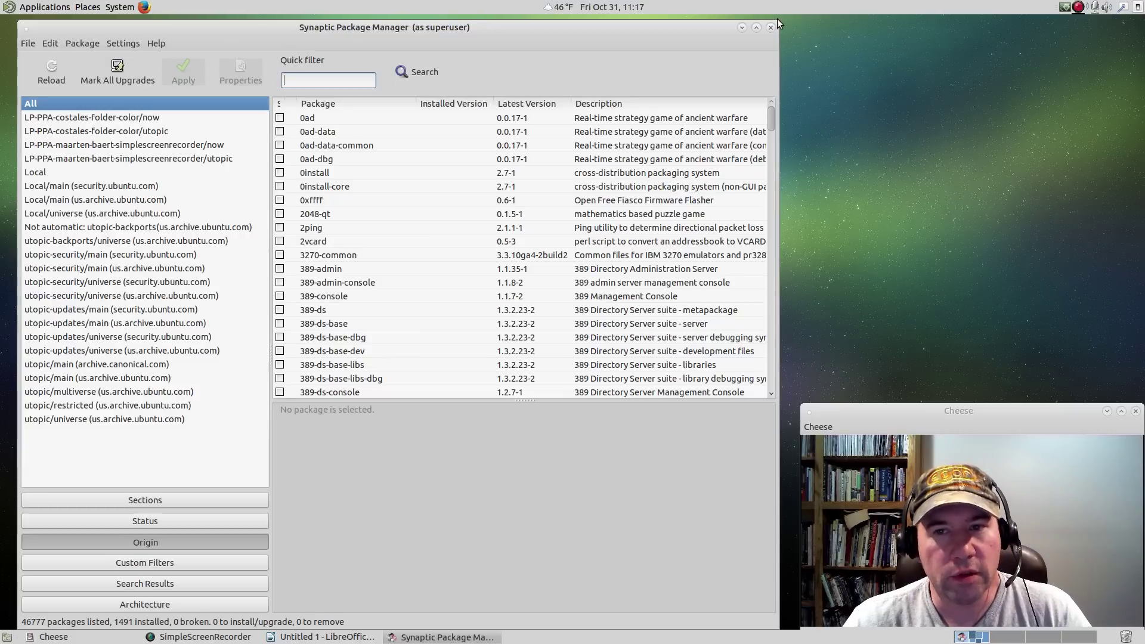
{"action": "left_click_drag", "start_coordinate": [777, 19], "coordinate": [702, 47]}
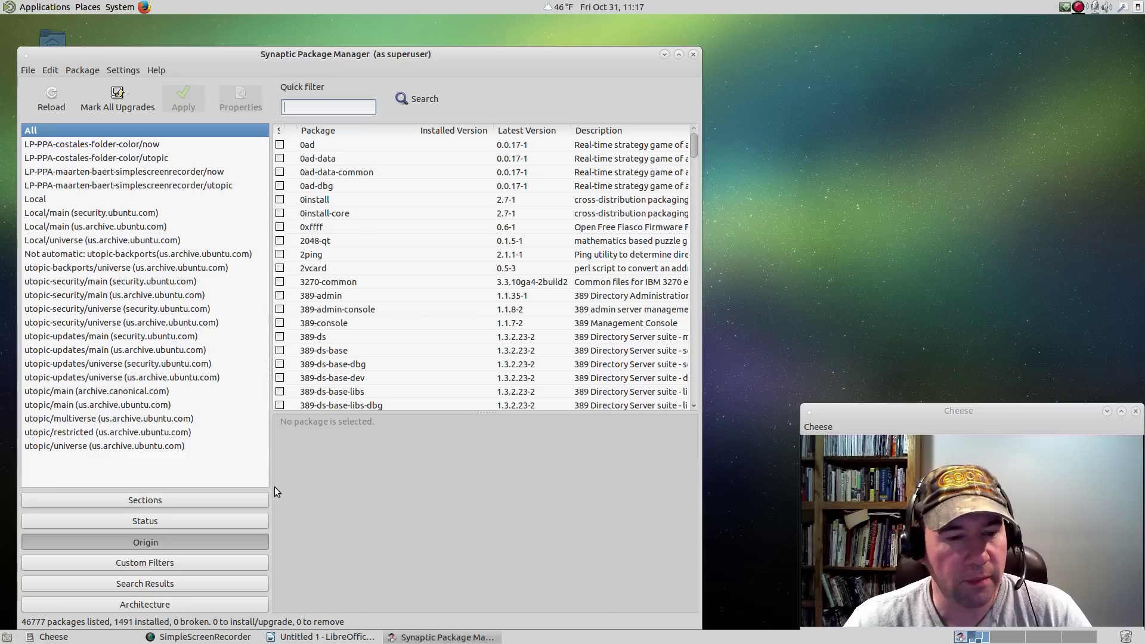
{"action": "left_click_drag", "start_coordinate": [272, 482], "coordinate": [202, 472]}
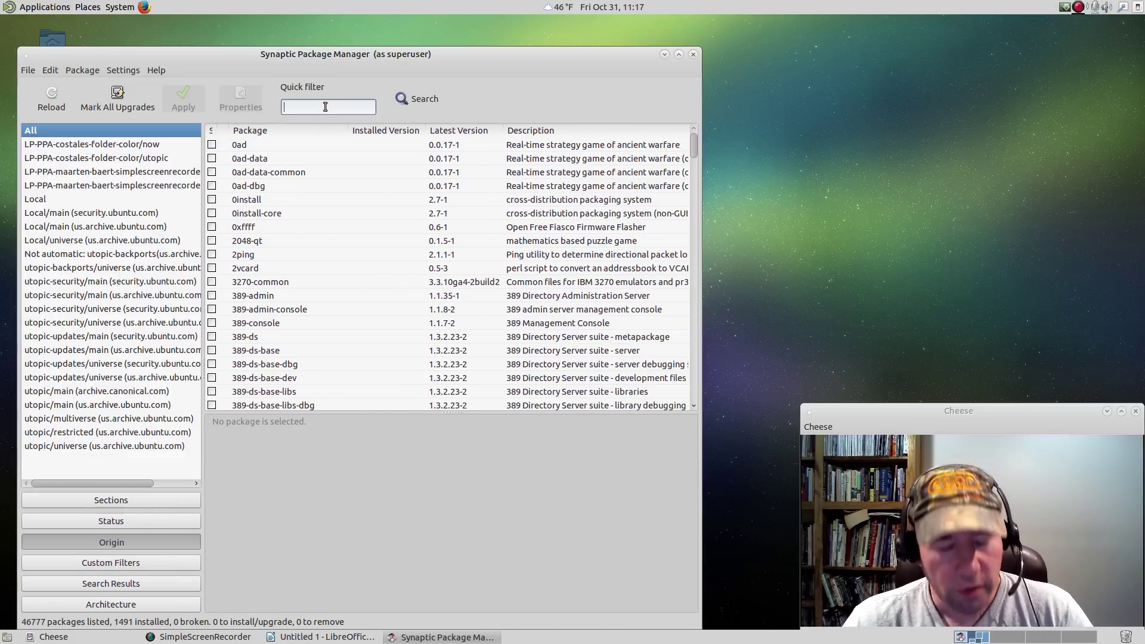
Step: Filter for 'compi' and mark compiz for installation, accepting its required dependencies
{"action": "type", "text": "compiz"}
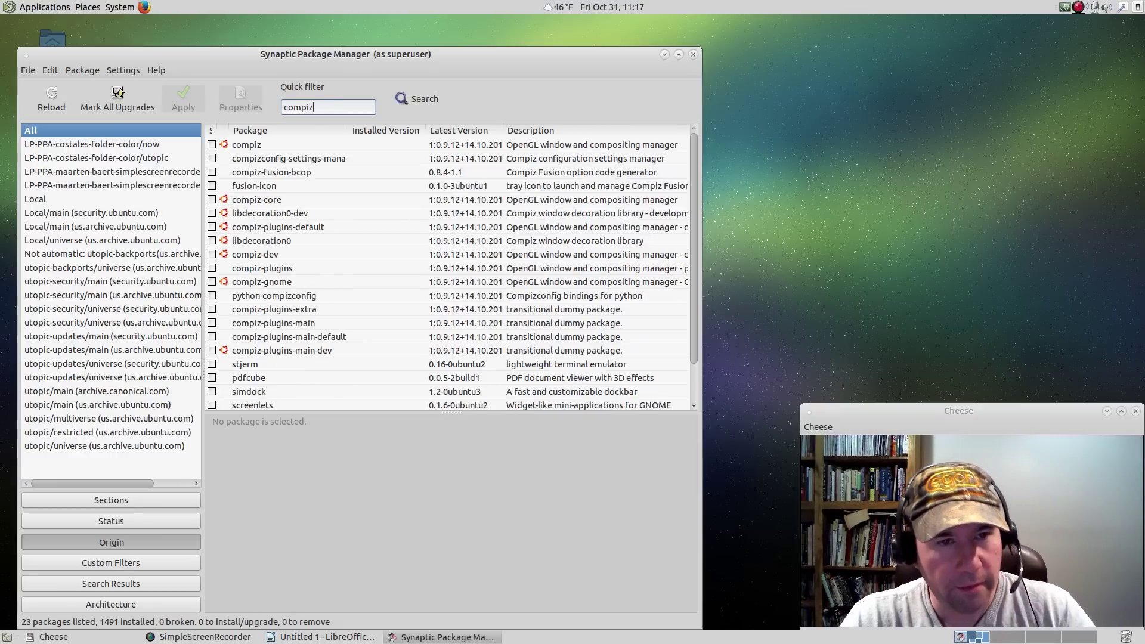
{"action": "left_click", "coordinate": [243, 147]}
{"action": "right_click", "coordinate": [242, 147]}
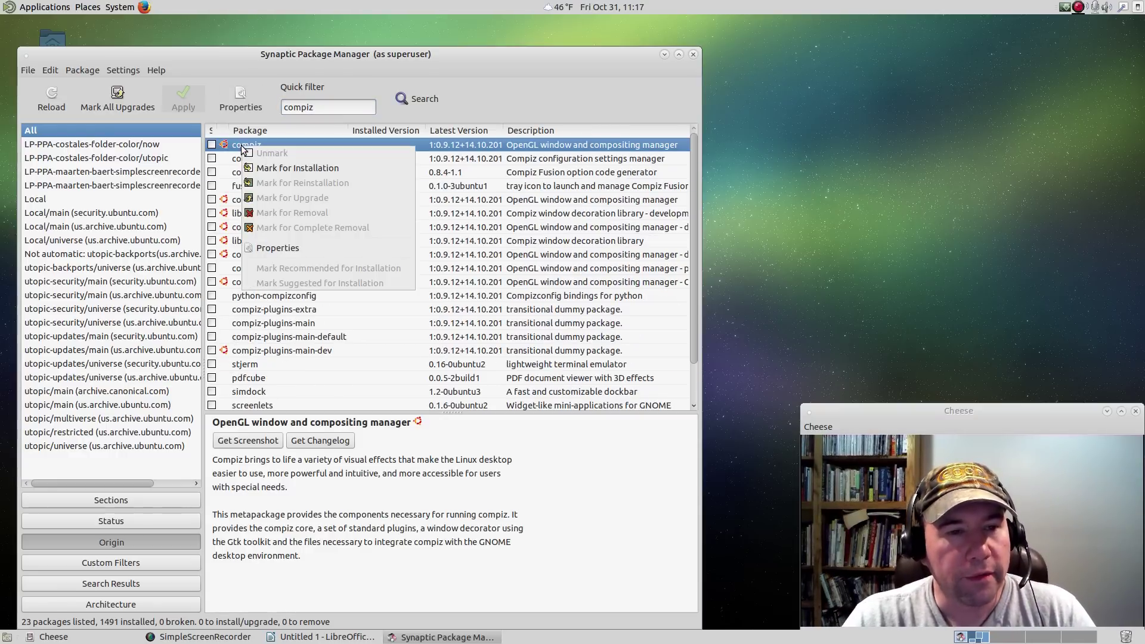
{"action": "left_click", "coordinate": [263, 169]}
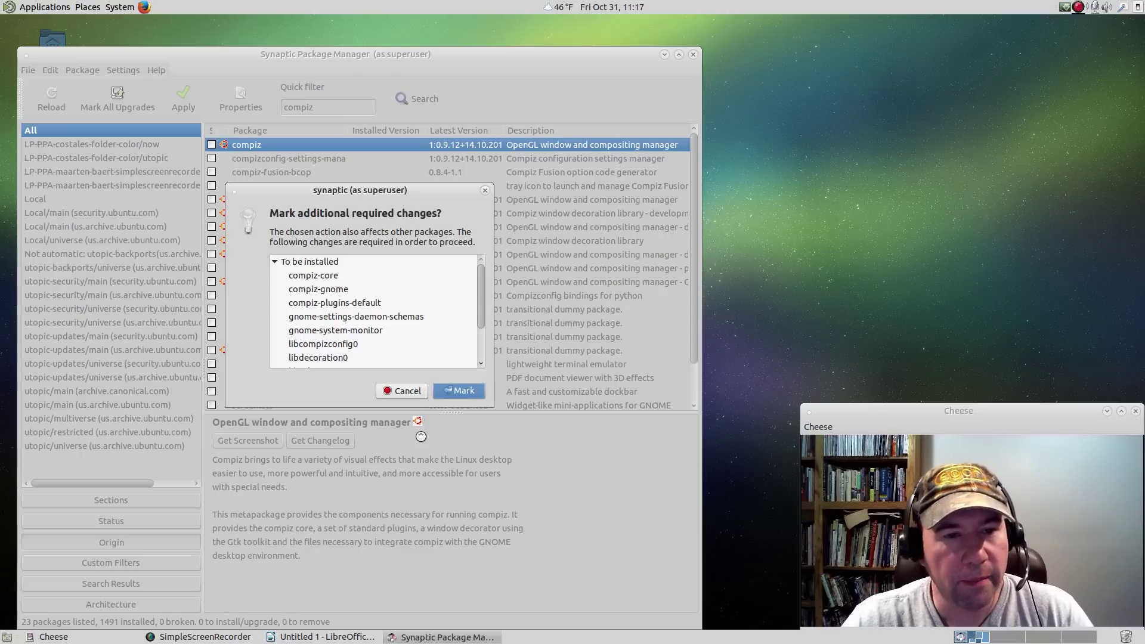
{"action": "left_click", "coordinate": [457, 391]}
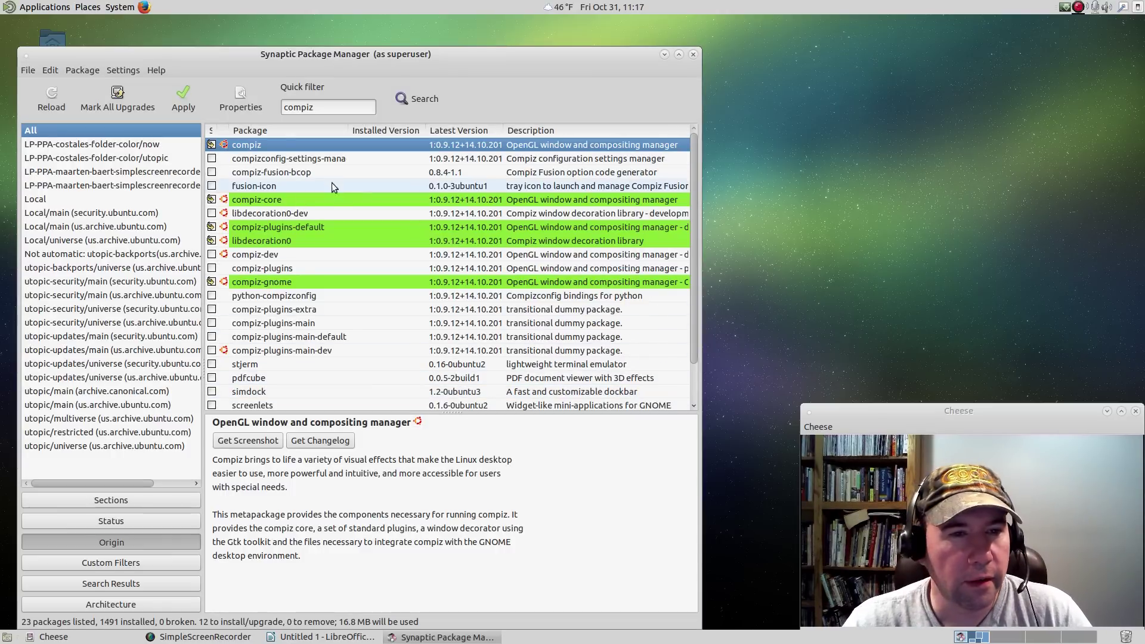
Step: Narrow the filter to 'compiz-plugins' and widen the window to show full descriptions
{"action": "left_click", "coordinate": [330, 110]}
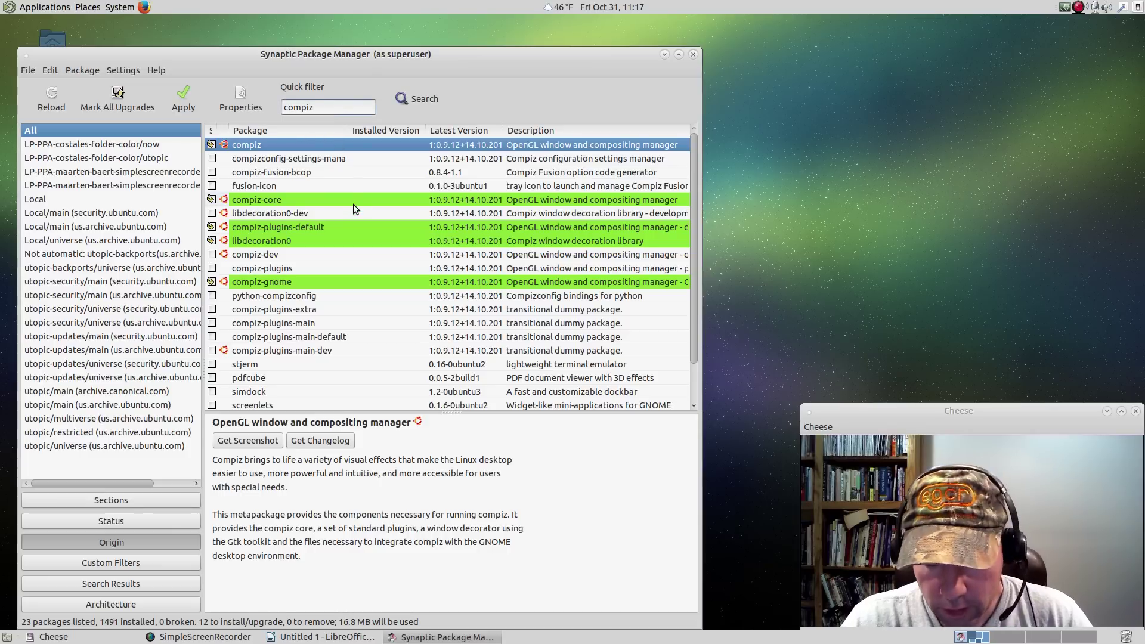
{"action": "type", "text": "-plu"}
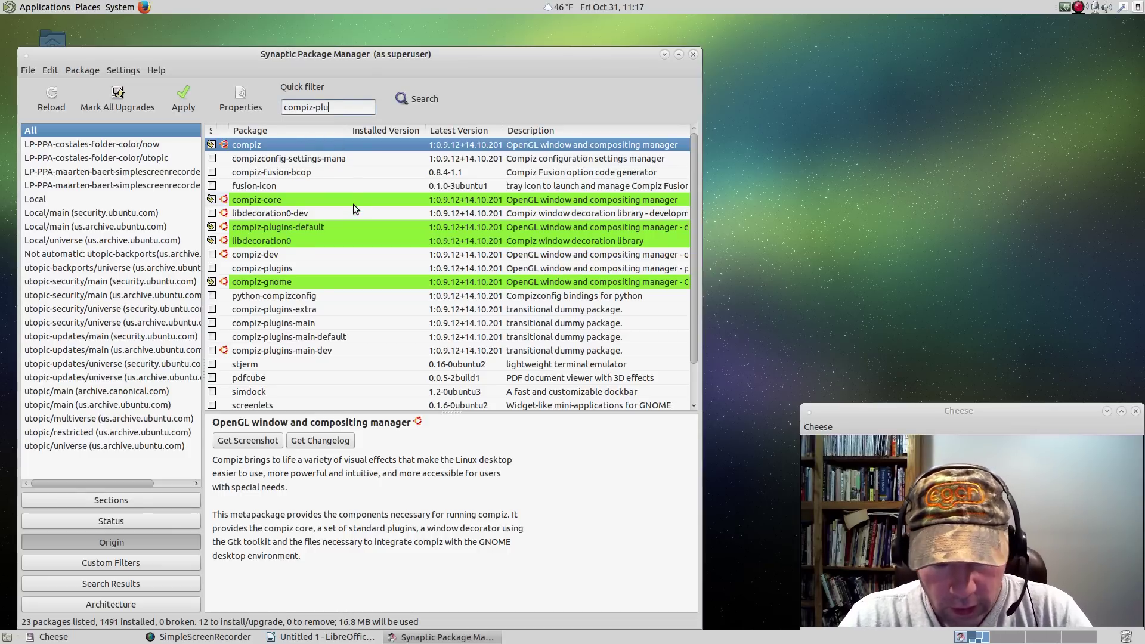
{"action": "type", "text": "gins"}
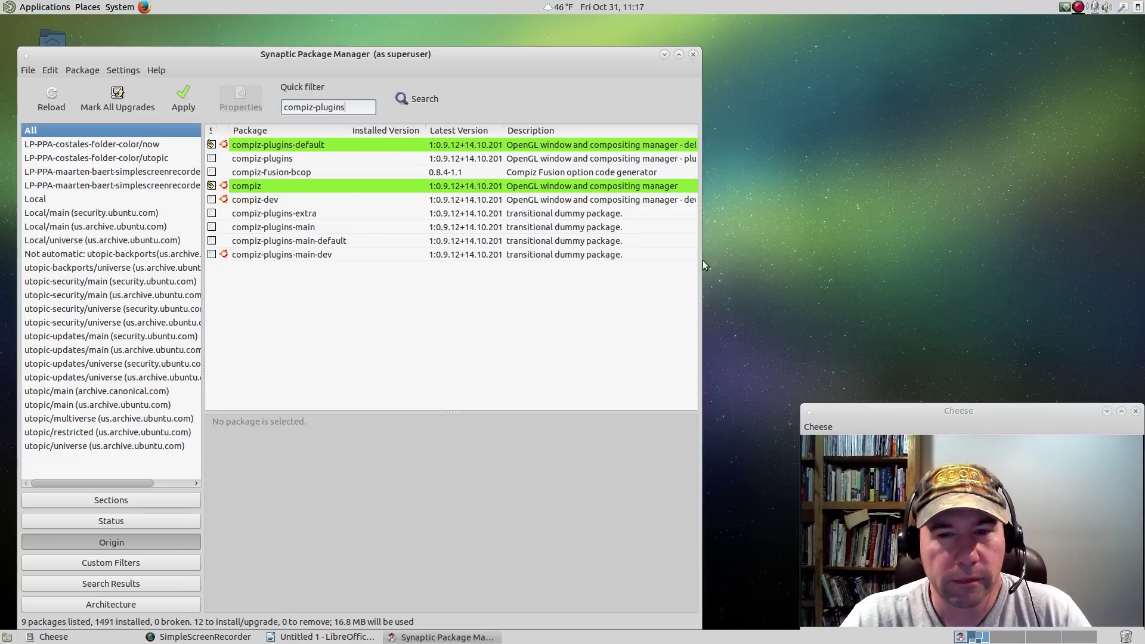
{"action": "left_click_drag", "start_coordinate": [703, 261], "coordinate": [768, 261]}
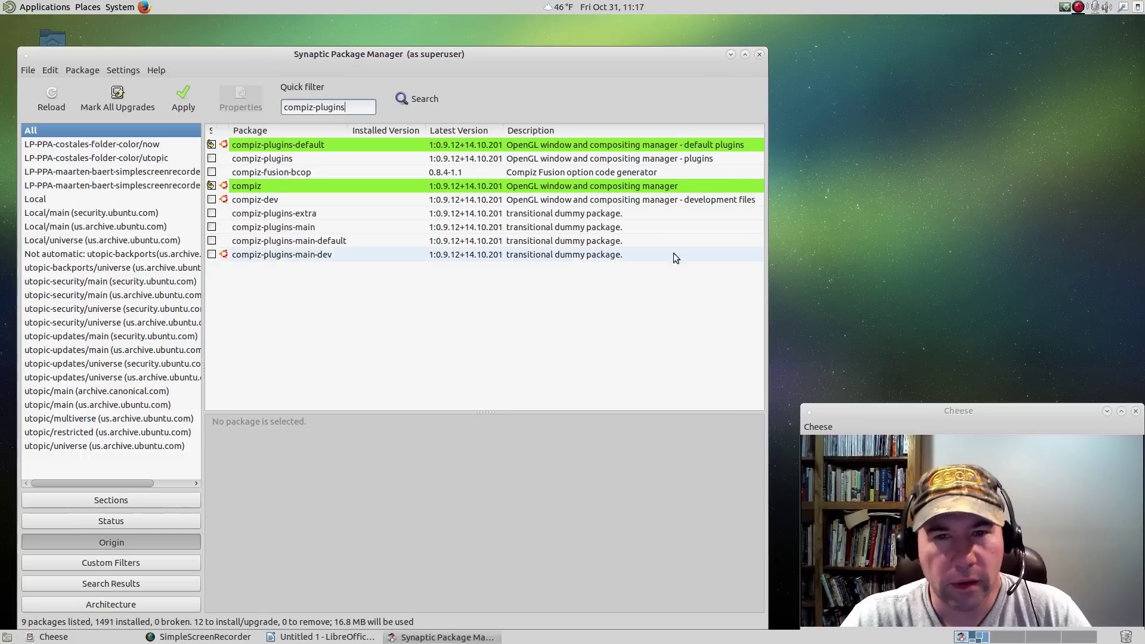
Step: Mark compiz-plugins, compiz-plugins-extra and compiz-plugins-main for installation
{"action": "left_click", "coordinate": [289, 160]}
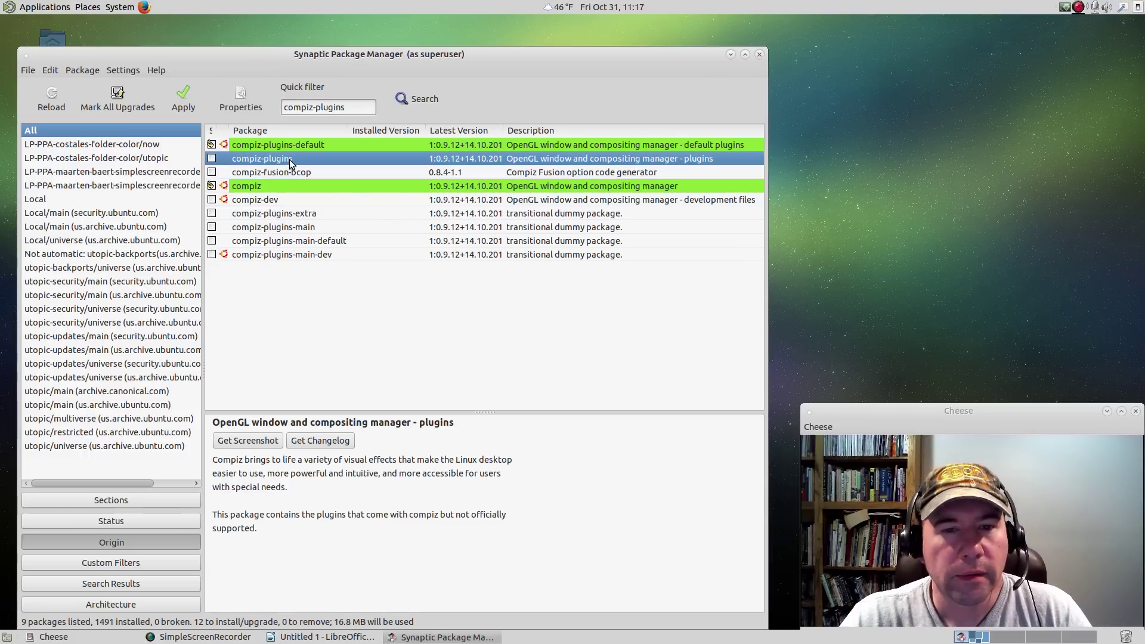
{"action": "right_click", "coordinate": [378, 168]}
{"action": "left_click", "coordinate": [399, 182]}
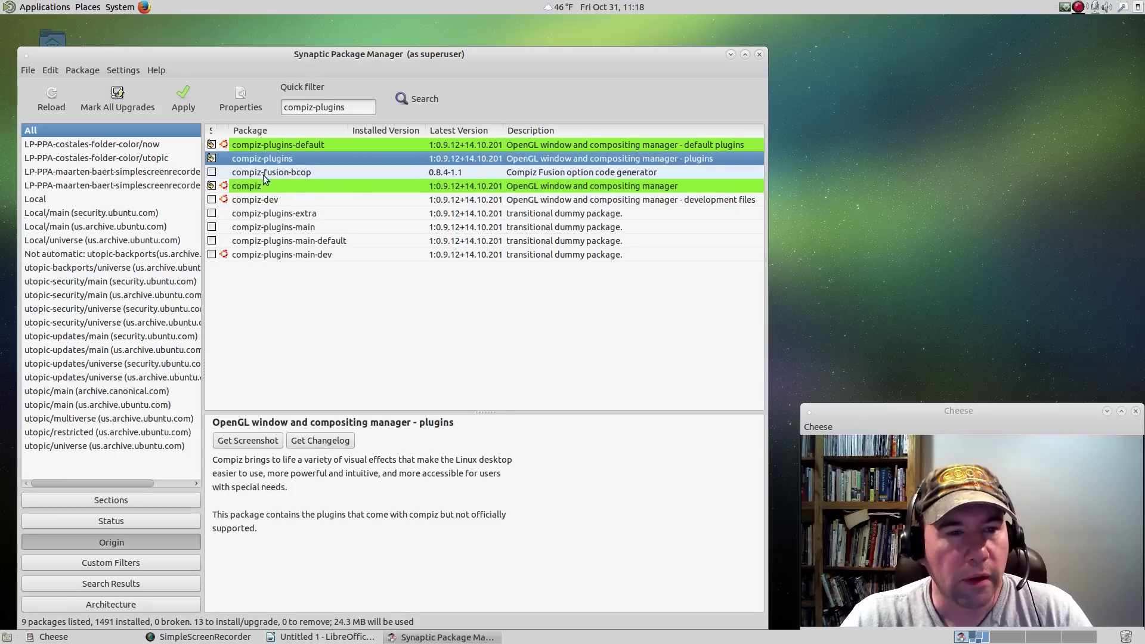
{"action": "left_click", "coordinate": [277, 213]}
{"action": "right_click", "coordinate": [277, 213]}
{"action": "left_click", "coordinate": [304, 236]}
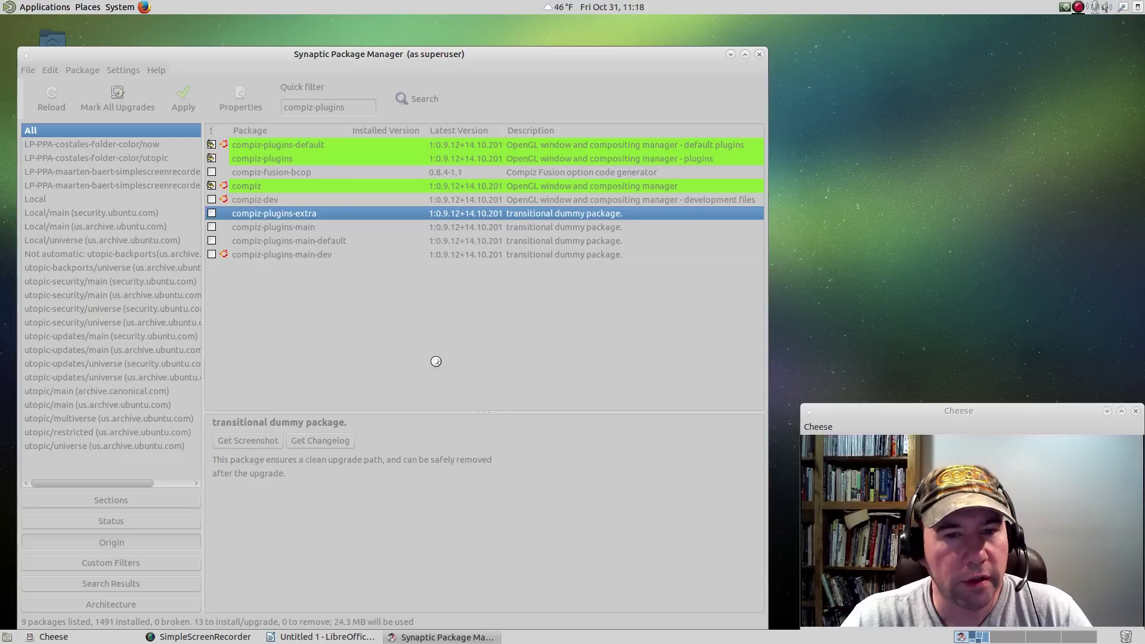
{"action": "right_click", "coordinate": [287, 229]}
{"action": "left_click", "coordinate": [314, 251]}
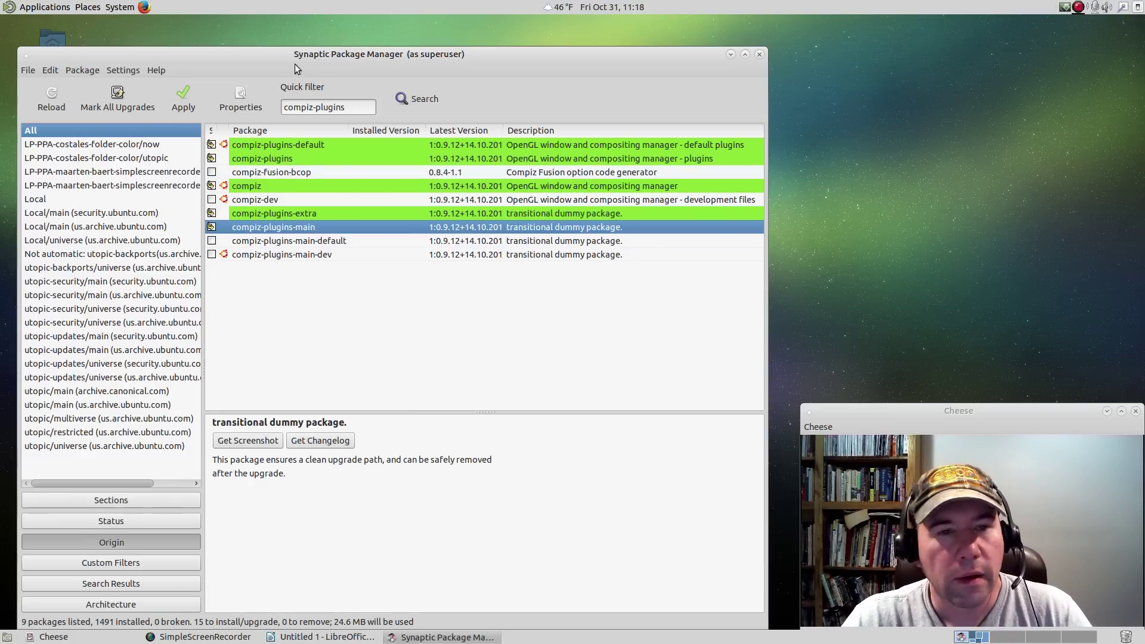
Step: Shorten the quick filter back to 'compiz-' to list 21 packages
{"action": "left_click", "coordinate": [365, 113]}
{"action": "key", "text": "BackSpace"}
{"action": "key", "text": "BackSpace"}
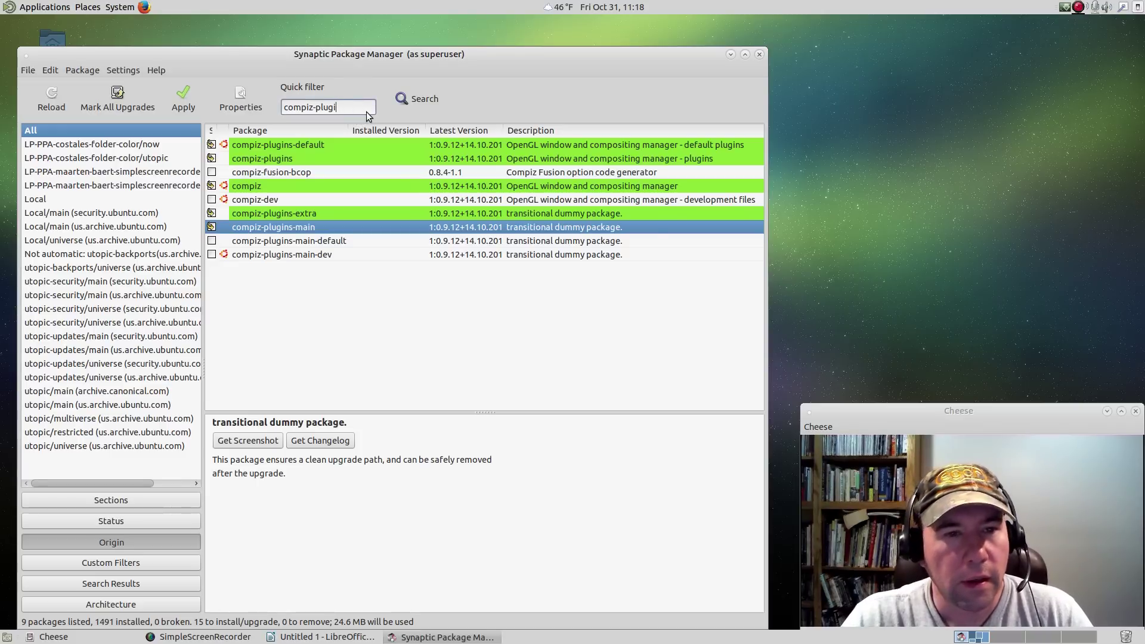
{"action": "key", "text": "BackSpace"}
{"action": "key", "text": "BackSpace"}
{"action": "key", "text": "BackSpace"}
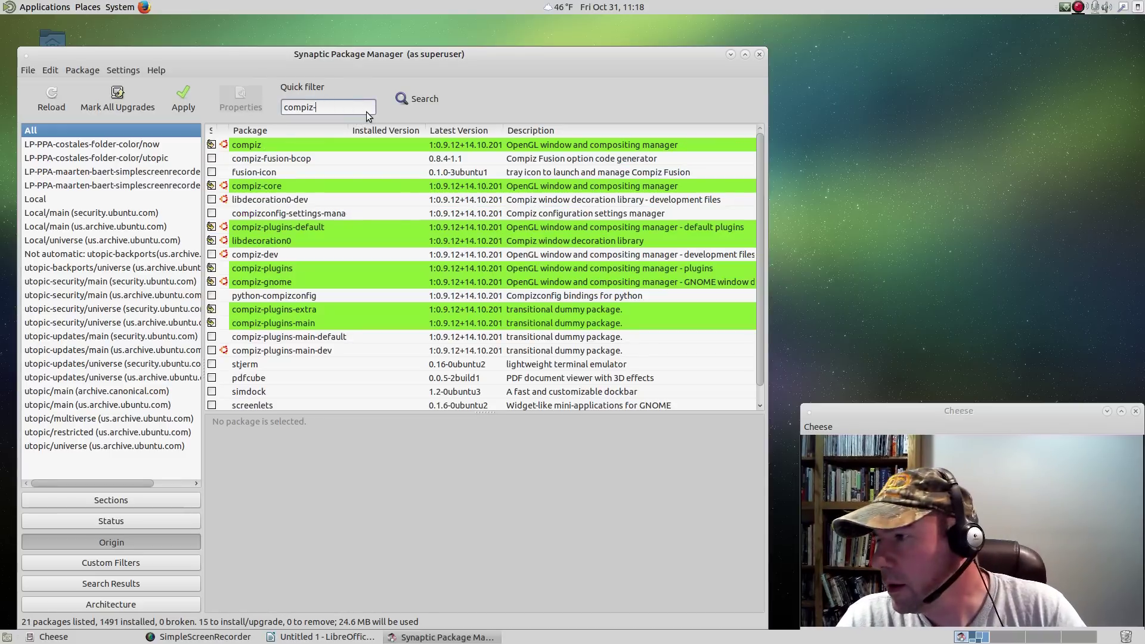
Step: Filter for 'compizconfig' and mark compizconfig-settings-manager plus its python-compizconfig dependency
{"action": "type", "text": "con"}
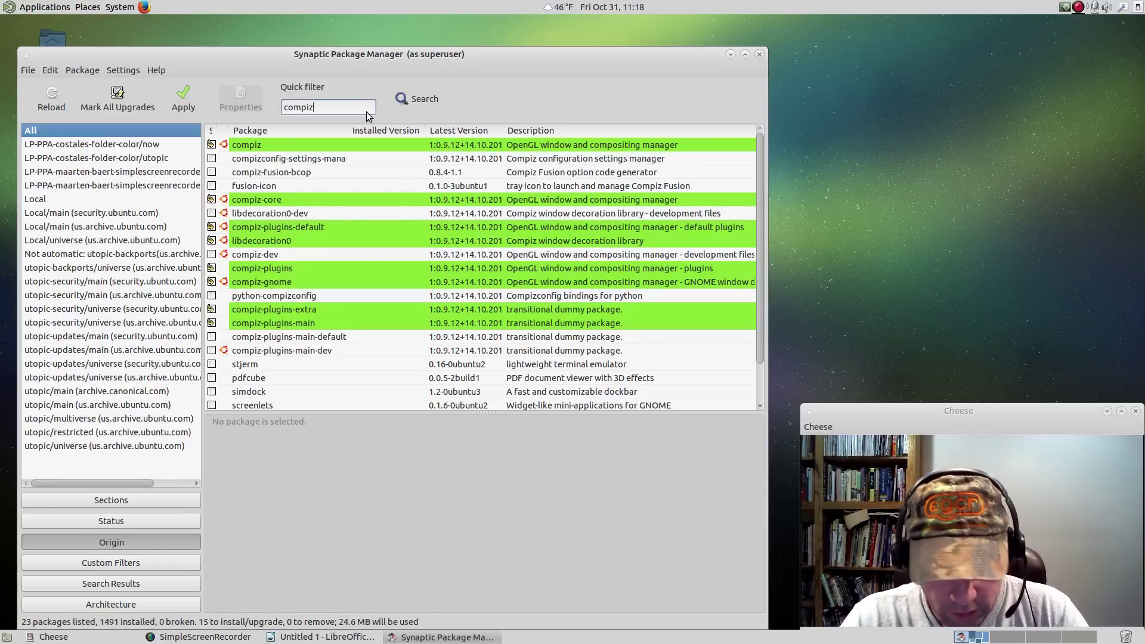
{"action": "type", "text": "fig"}
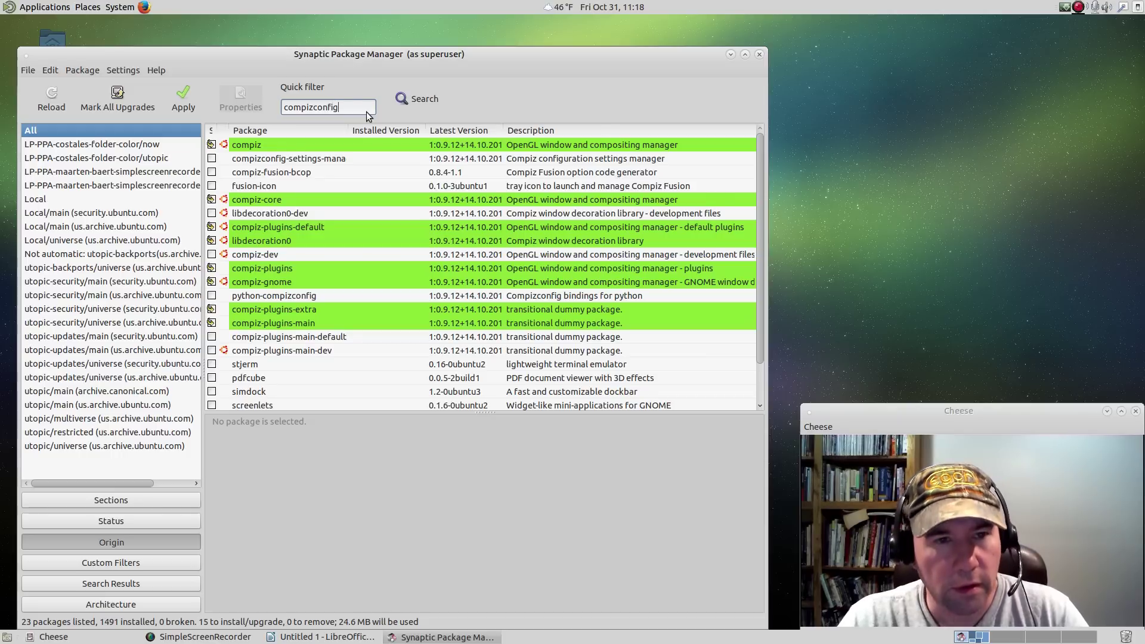
{"action": "left_click", "coordinate": [312, 145]}
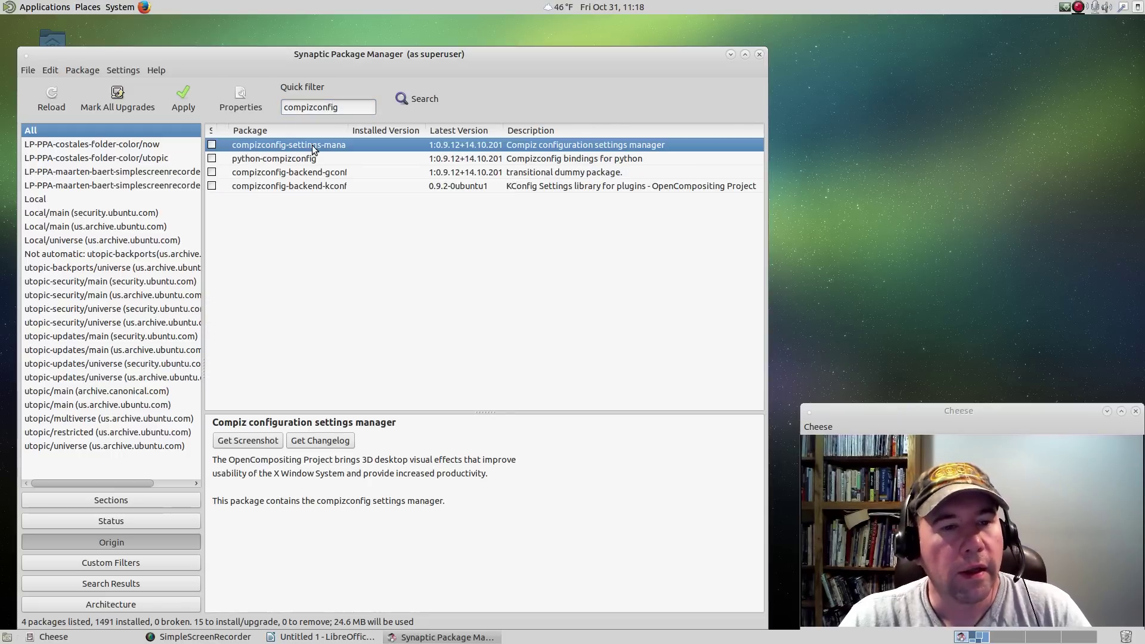
{"action": "right_click", "coordinate": [313, 145]}
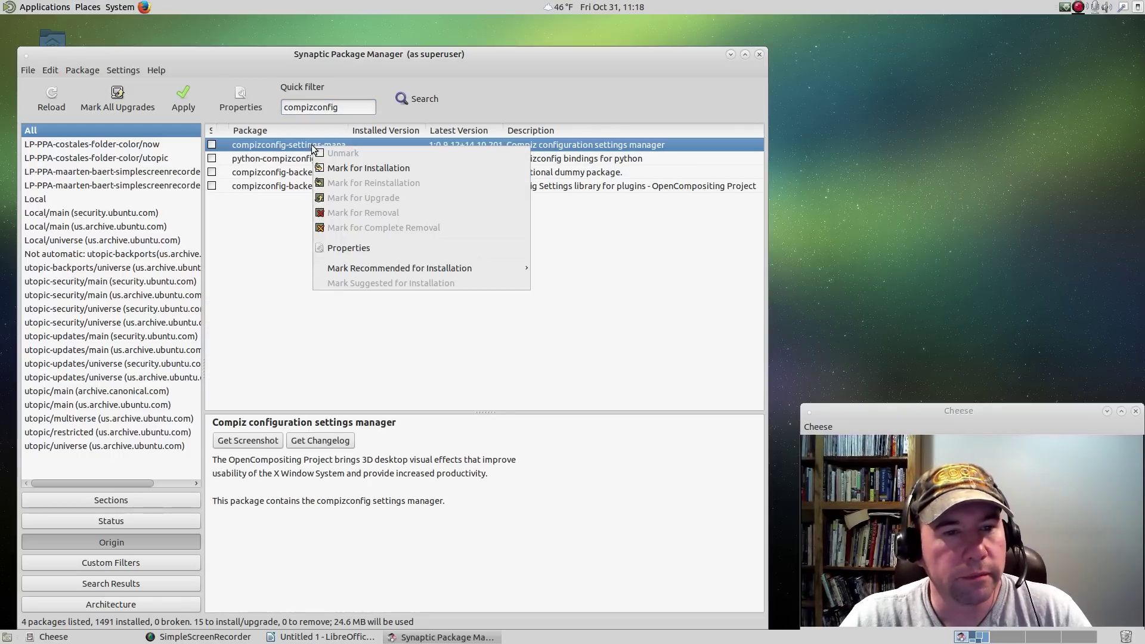
{"action": "left_click", "coordinate": [358, 168]}
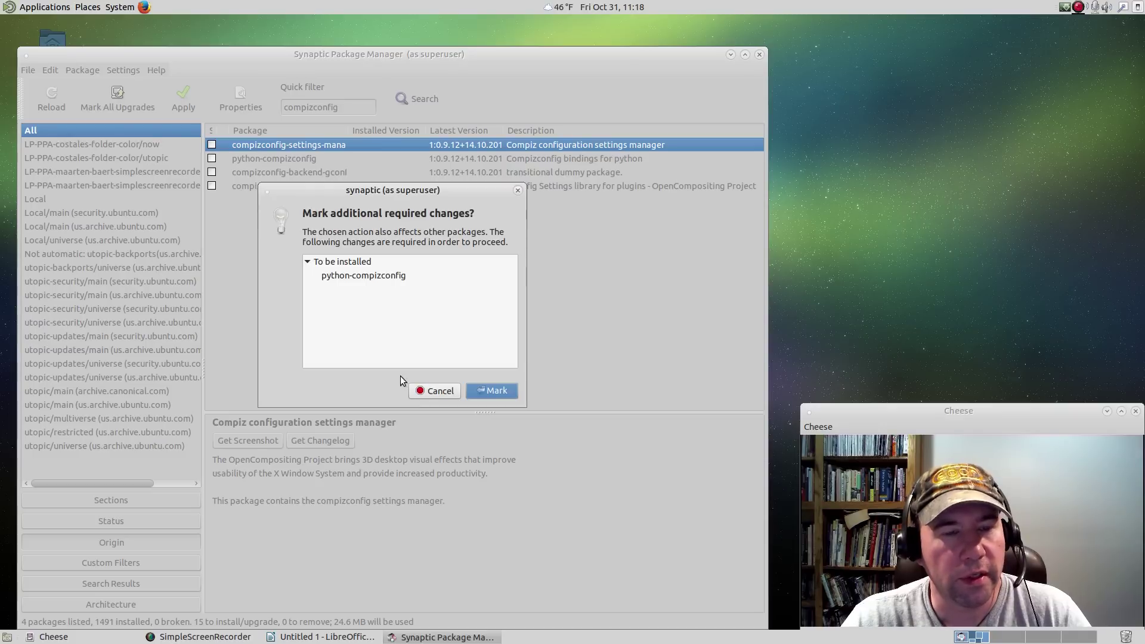
{"action": "left_click", "coordinate": [482, 389]}
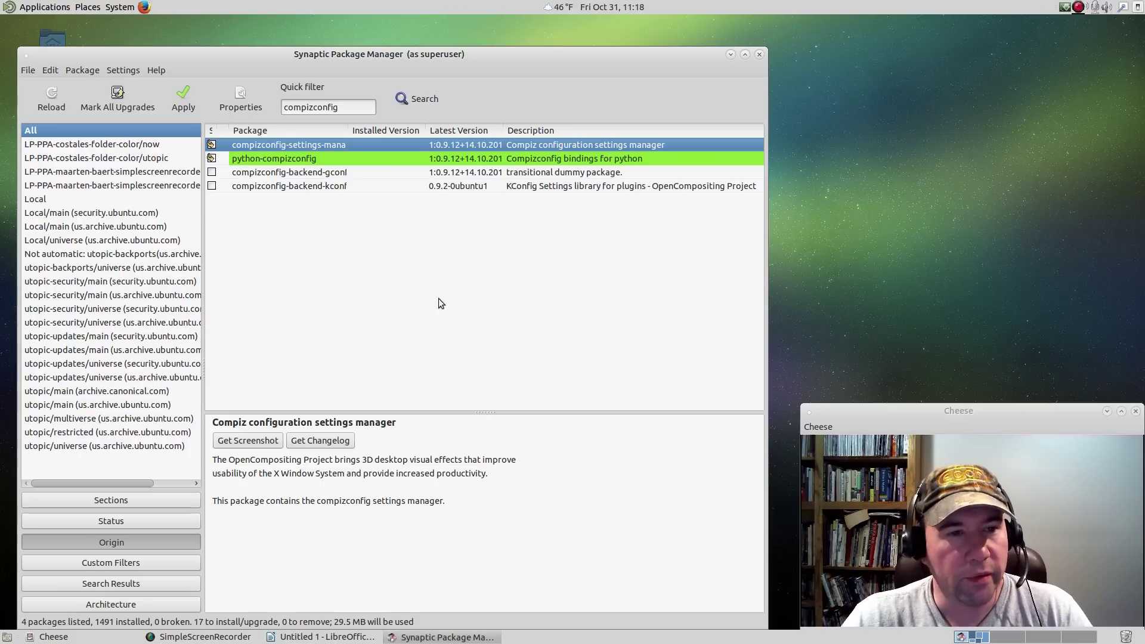
Step: Apply the pending changes, confirming installation of the 17 marked packages
{"action": "left_click", "coordinate": [177, 99]}
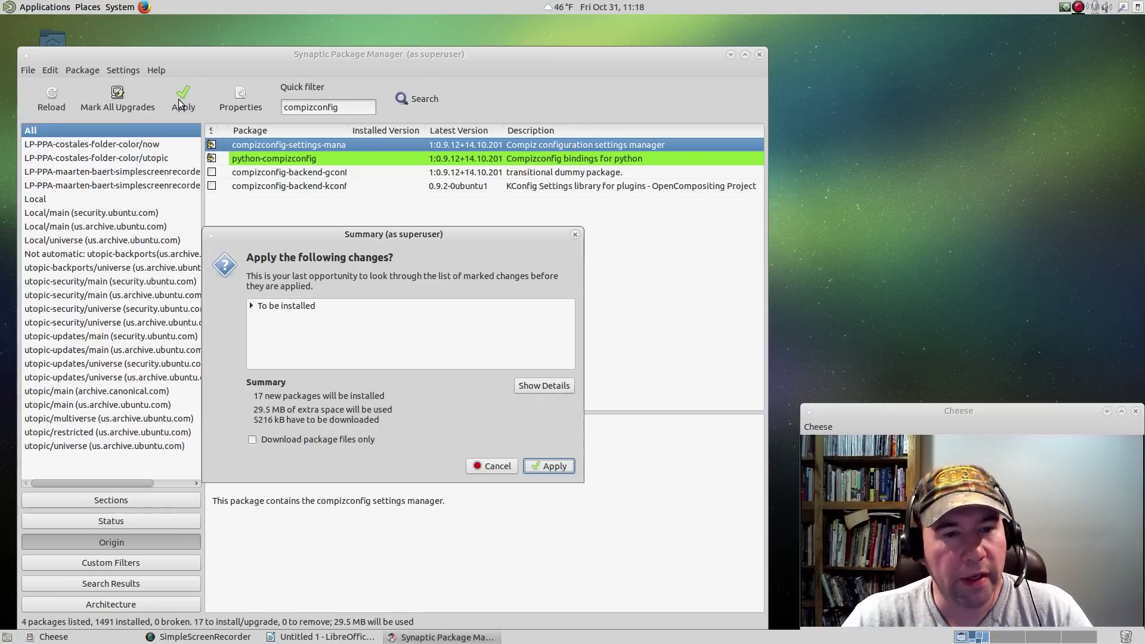
{"action": "left_click", "coordinate": [530, 467]}
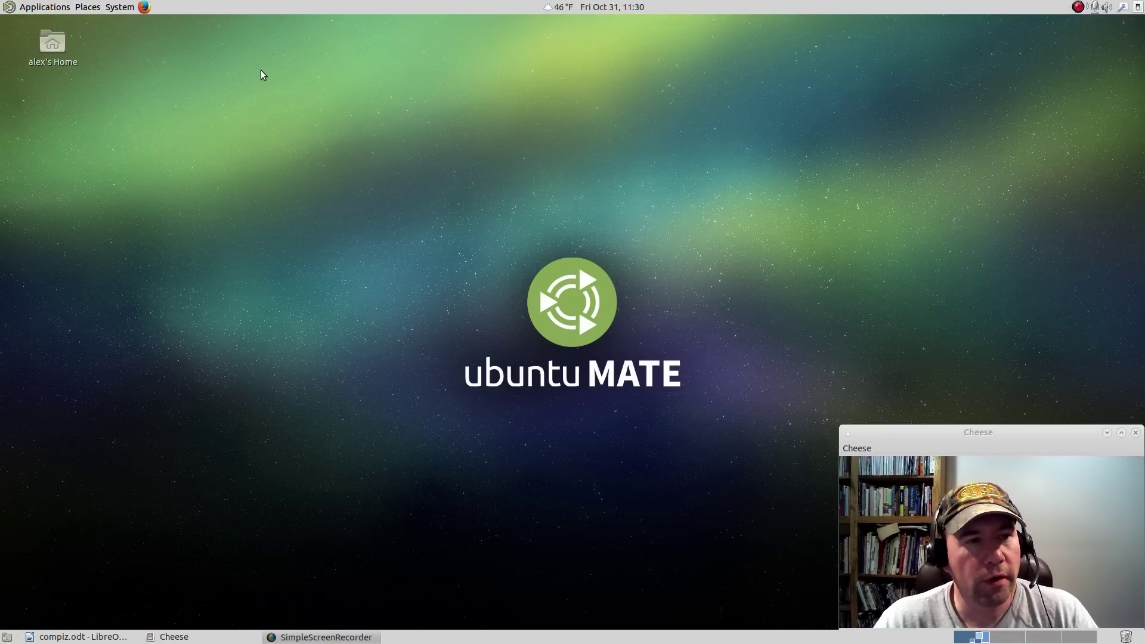
Step: Open MATE Control Center from the System menu and move its window up and left
{"action": "left_click", "coordinate": [120, 7]}
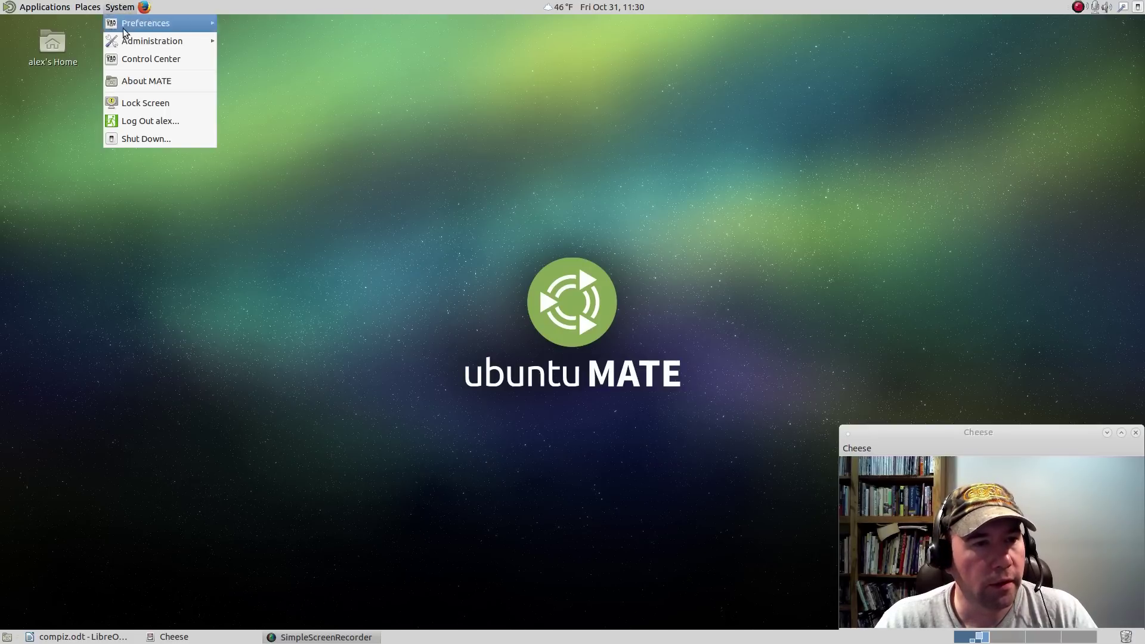
{"action": "left_click", "coordinate": [130, 61]}
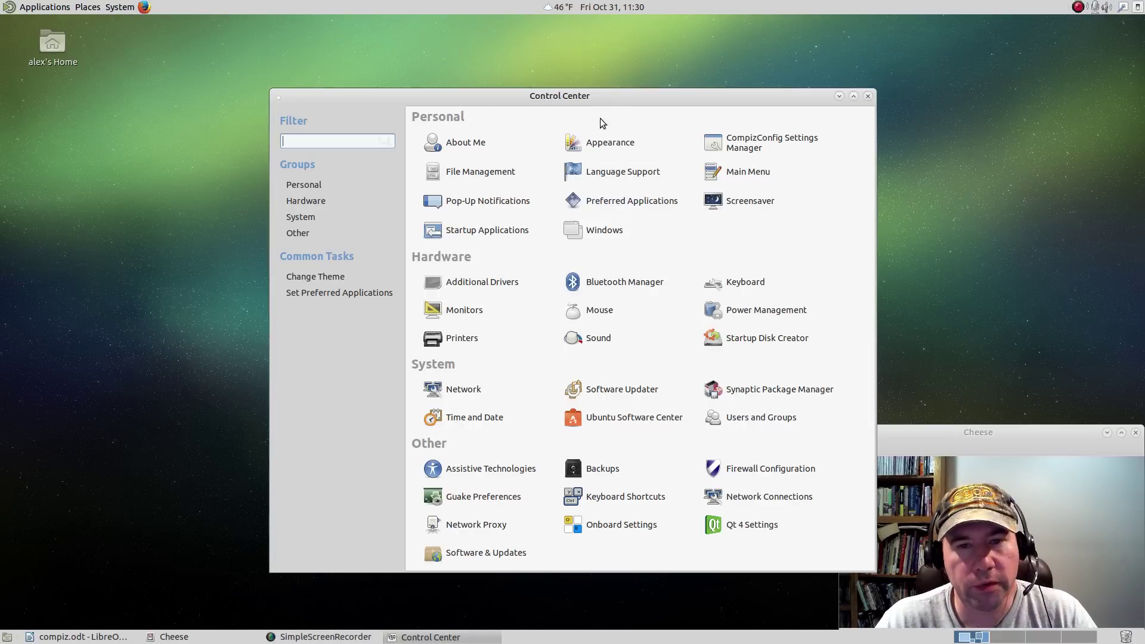
{"action": "left_click_drag", "start_coordinate": [606, 96], "coordinate": [370, 54]}
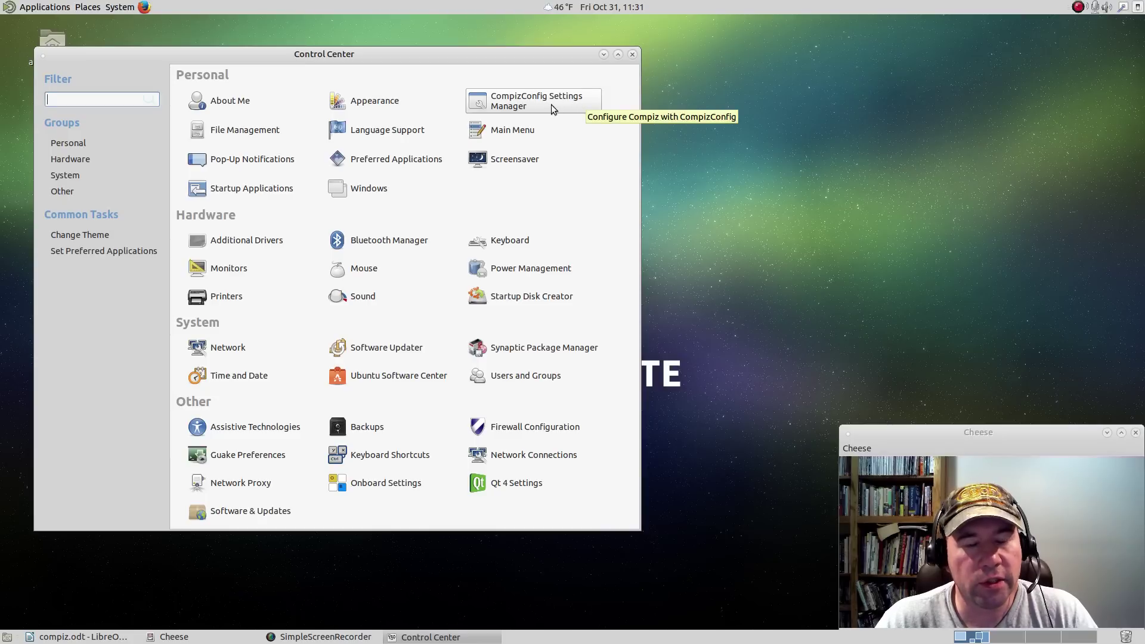
Step: Launch CompizConfig Settings Manager and dismiss its caution warning, disabling it for next time
{"action": "left_click", "coordinate": [507, 101]}
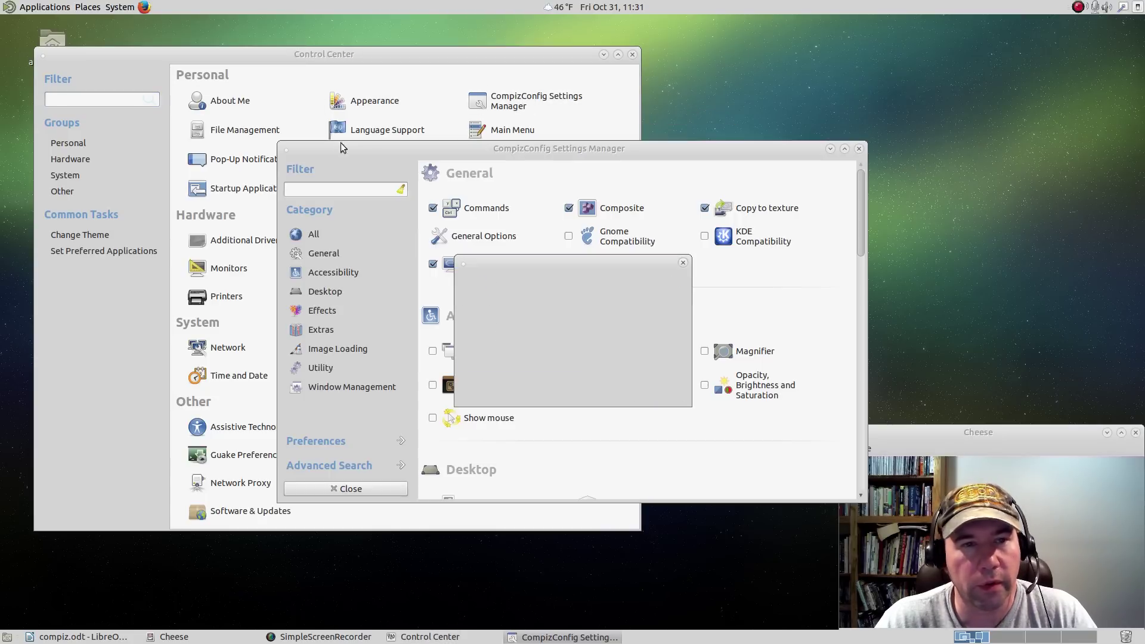
{"action": "left_click", "coordinate": [633, 55]}
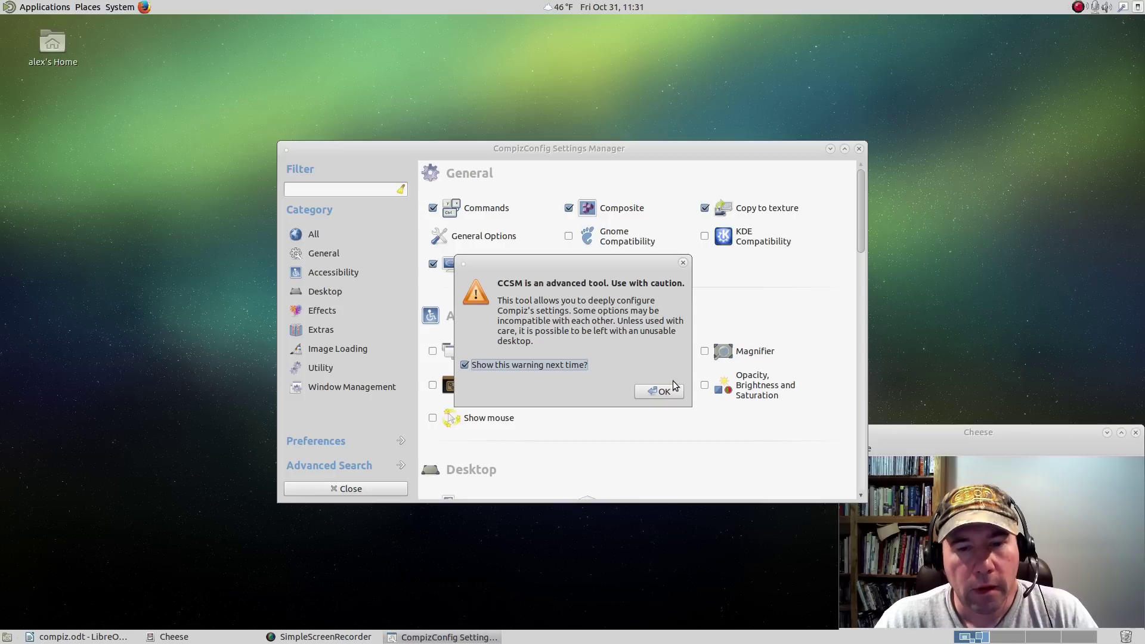
{"action": "left_click", "coordinate": [465, 365]}
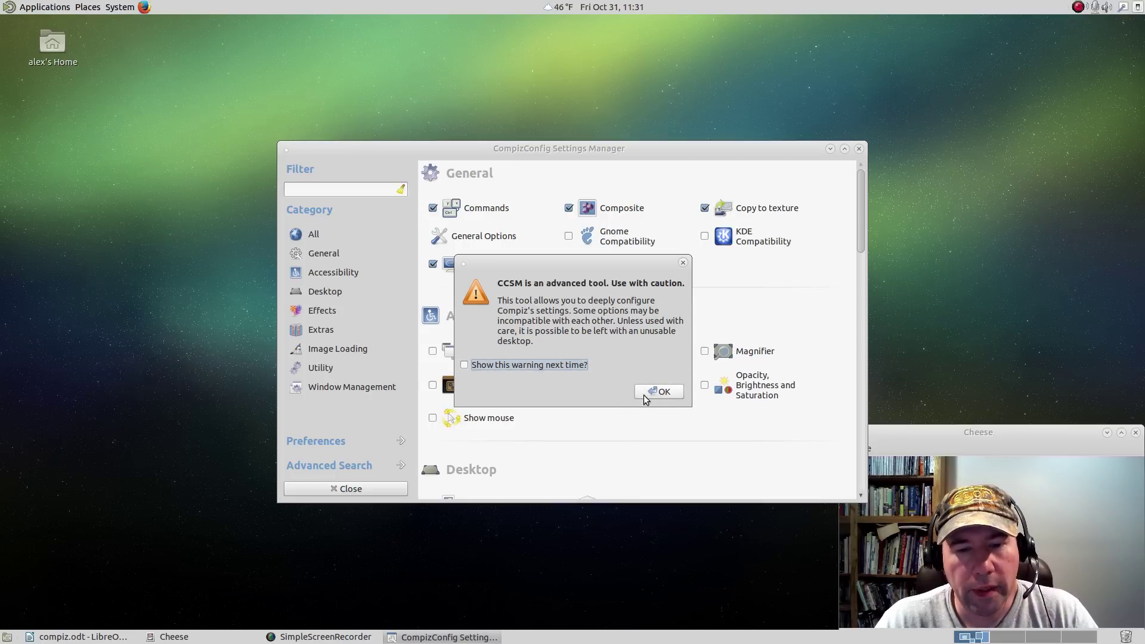
{"action": "left_click", "coordinate": [660, 391]}
Step: Move the CCSM window to the upper left and filter plugins for 'decor'
{"action": "left_click_drag", "start_coordinate": [704, 152], "coordinate": [541, 64]}
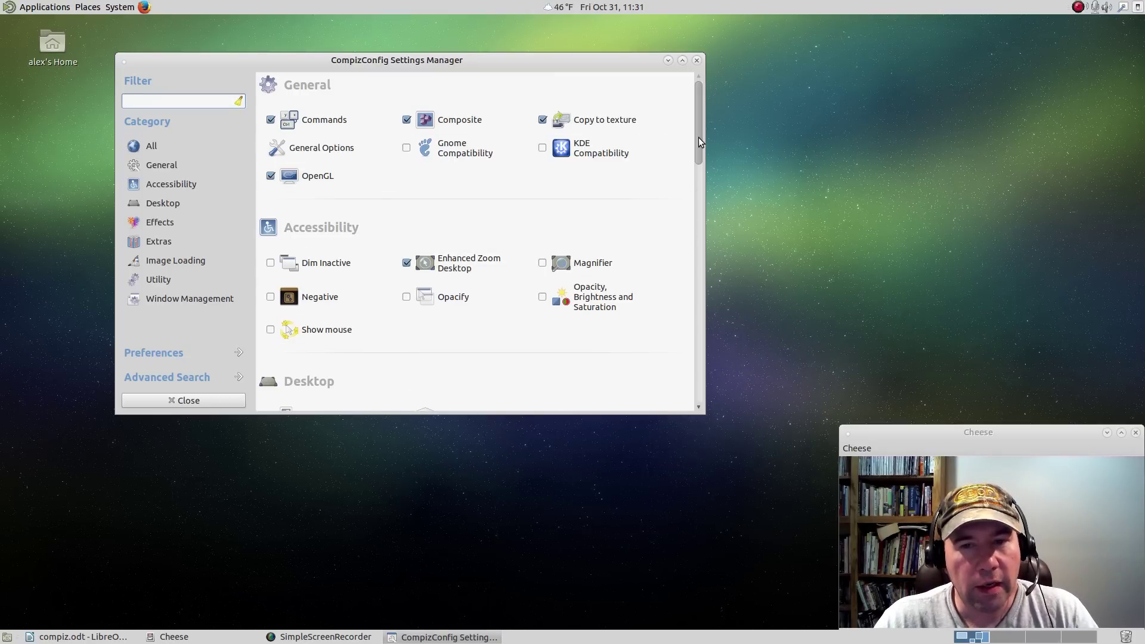
{"action": "left_click_drag", "start_coordinate": [699, 130], "coordinate": [730, 362]}
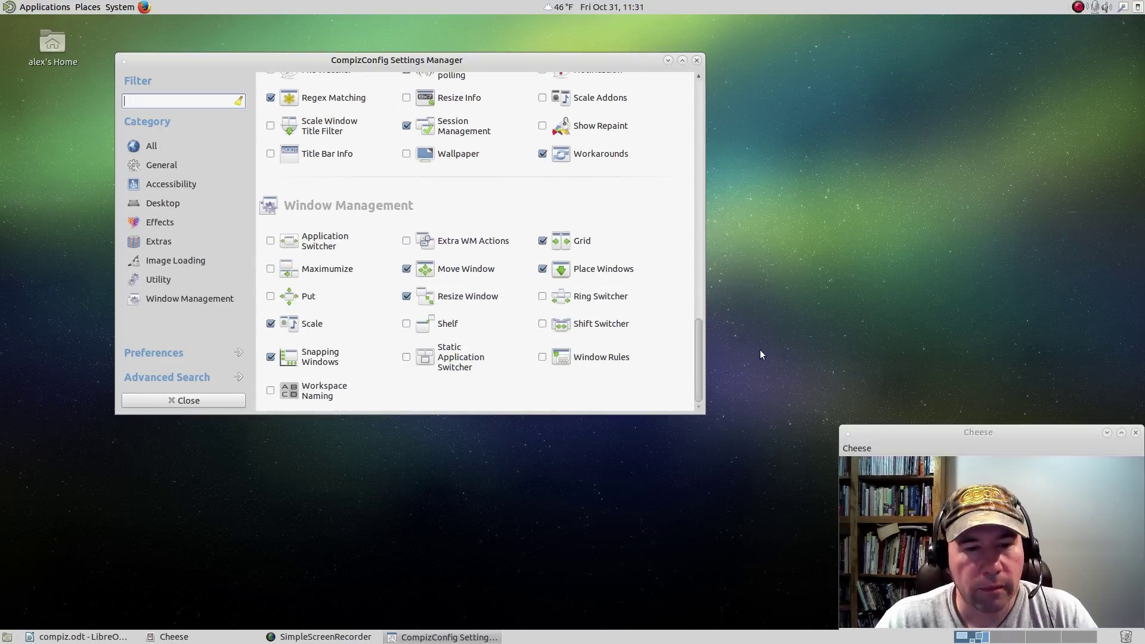
{"action": "type", "text": "d"}
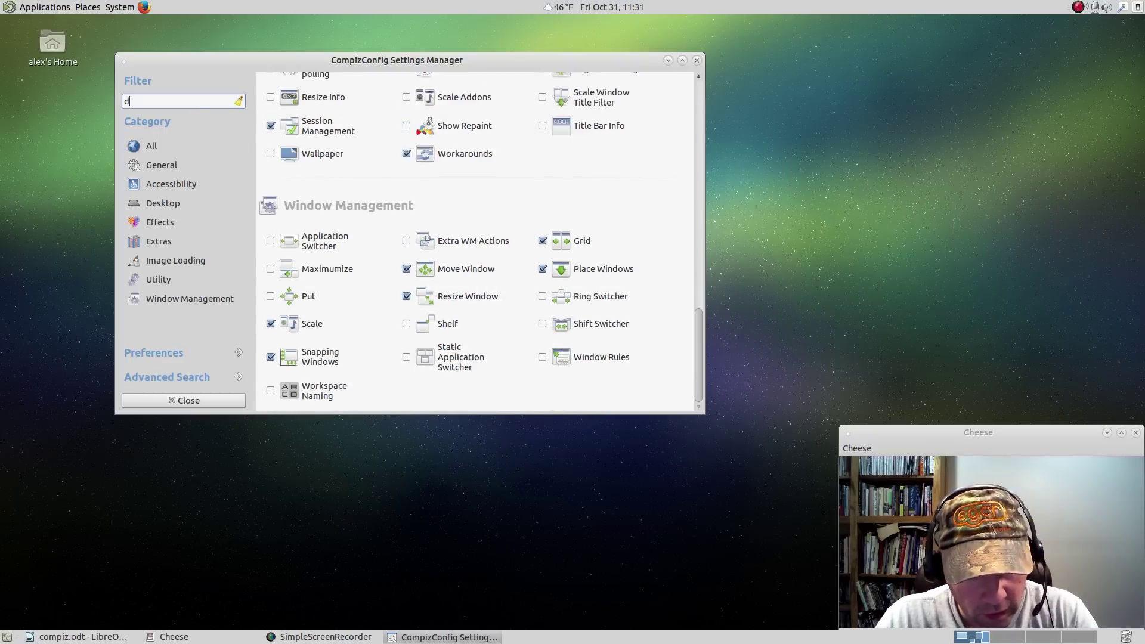
{"action": "type", "text": "ecor"}
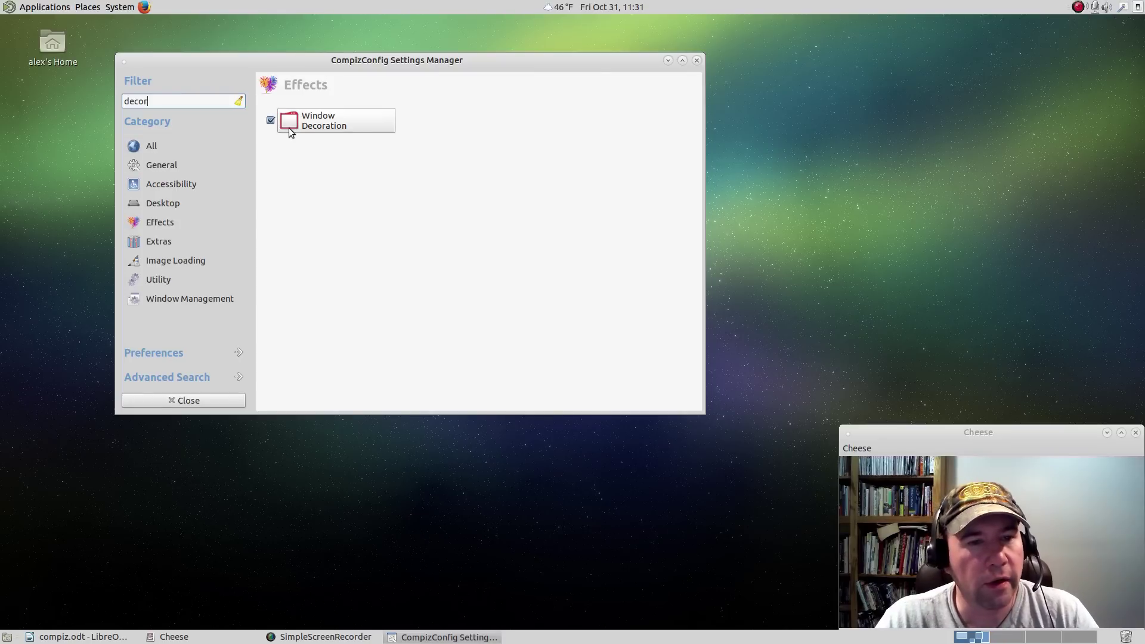
Step: Check that Window Decoration's command is /usr/bin/gtk-window-decorator, then return to the plugin list
{"action": "left_click", "coordinate": [343, 124]}
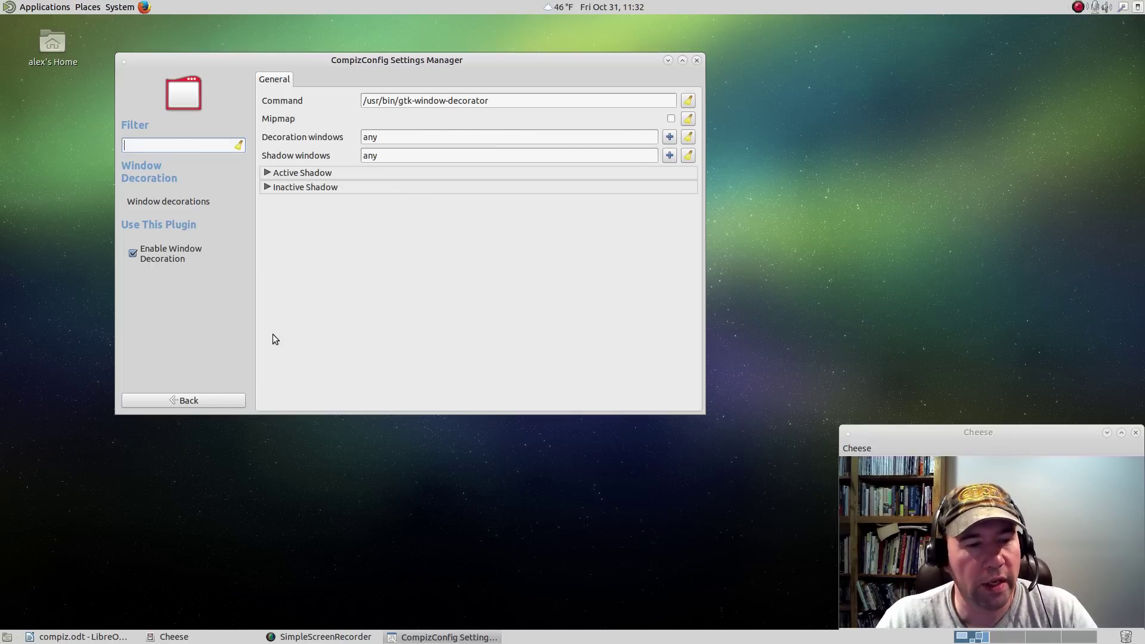
{"action": "left_click", "coordinate": [184, 401]}
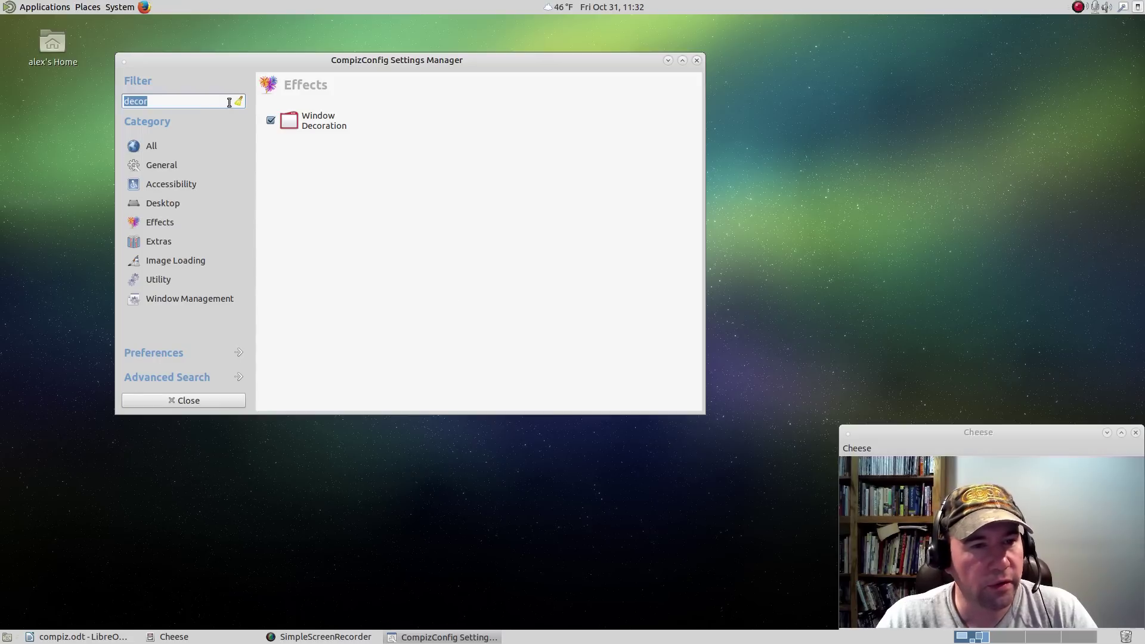
Step: Clear the 'decor' filter, view the Animations plugin settings under Effects, and close CCSM
{"action": "left_click", "coordinate": [193, 101]}
{"action": "key", "text": "BackSpace"}
{"action": "key", "text": "BackSpace"}
{"action": "key", "text": "BackSpace"}
{"action": "key", "text": "BackSpace"}
{"action": "key", "text": "BackSpace"}
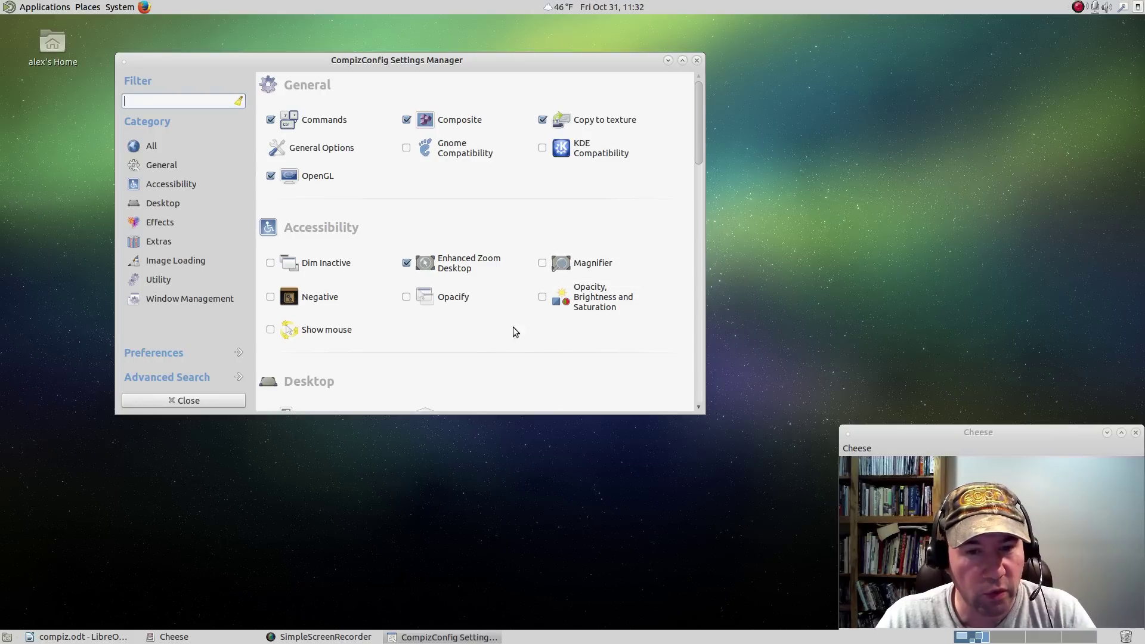
{"action": "scroll", "coordinate": [656, 352], "scroll_direction": "down", "scroll_amount": 6}
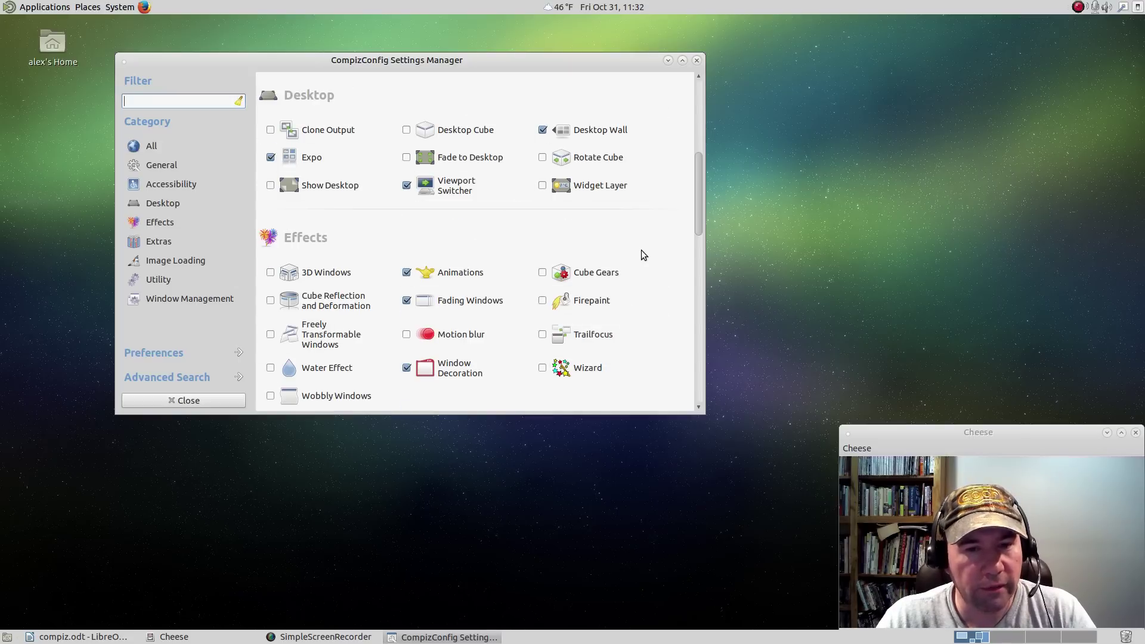
{"action": "scroll", "coordinate": [650, 257], "scroll_direction": "down", "scroll_amount": 3}
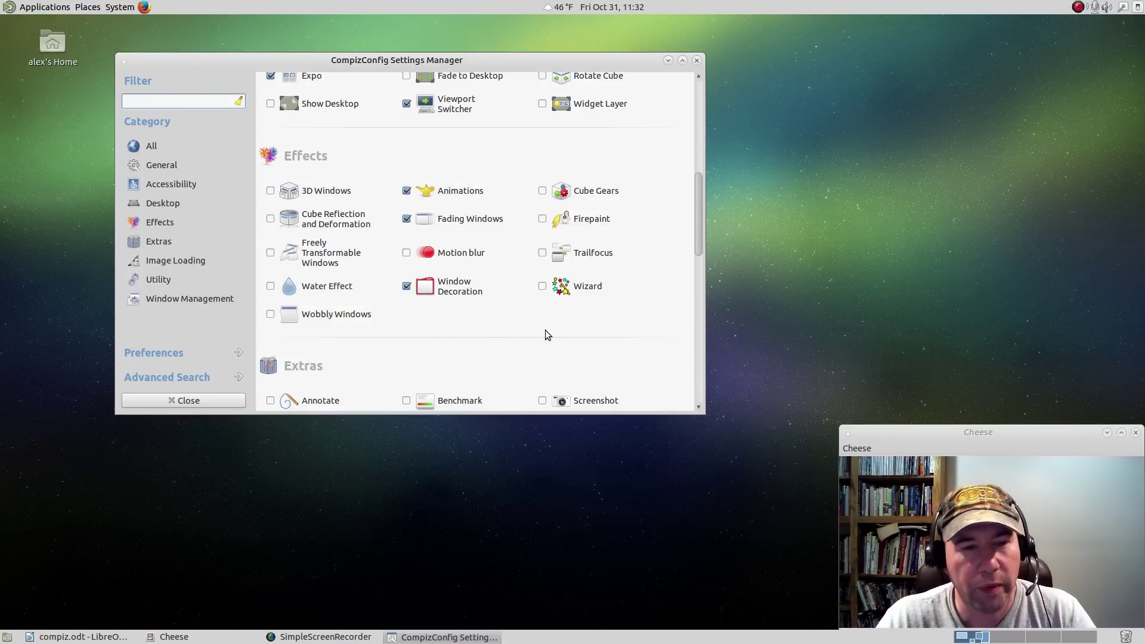
{"action": "left_click", "coordinate": [452, 190]}
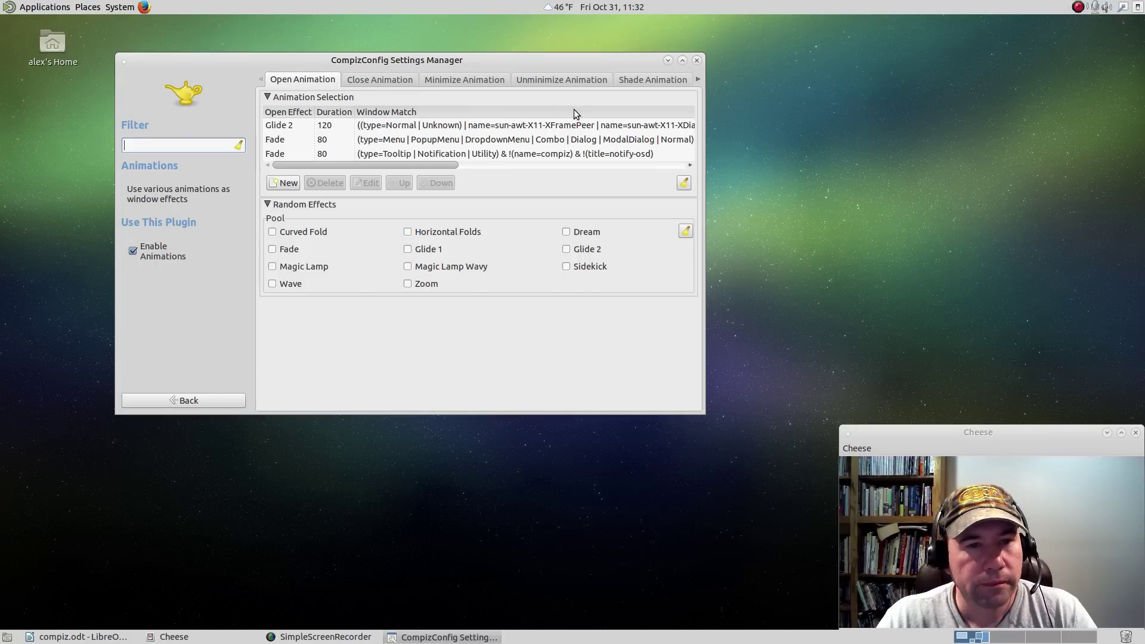
{"action": "left_click", "coordinate": [698, 61]}
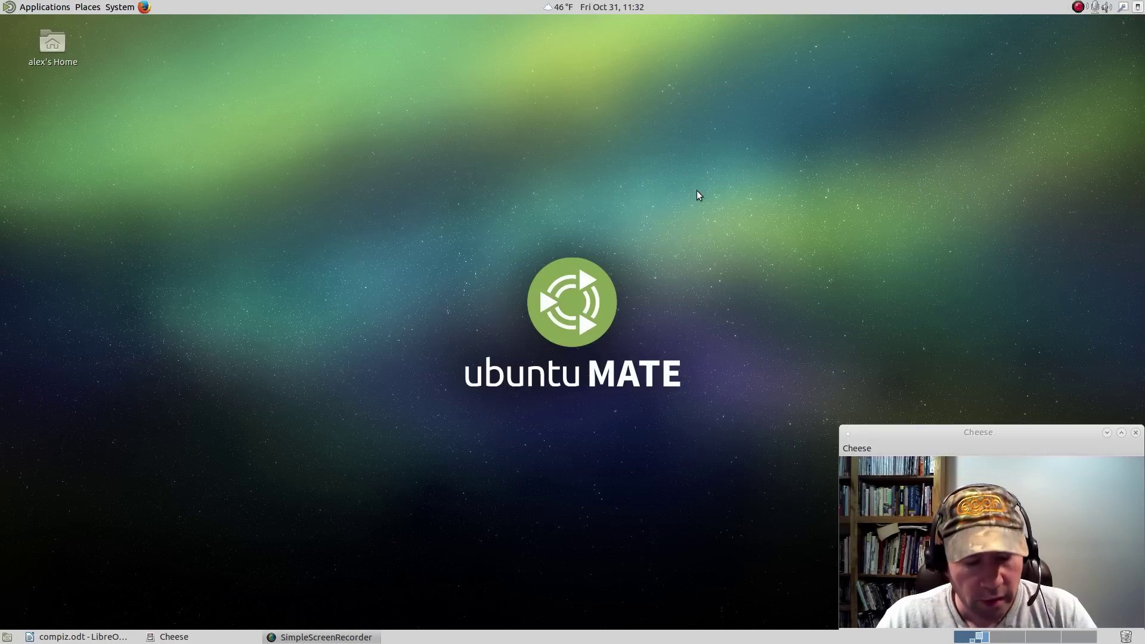
Step: Launch Guake Terminal from Applications > System Tools
{"action": "left_click", "coordinate": [51, 9]}
{"action": "mouse_move", "coordinate": [45, 131]}
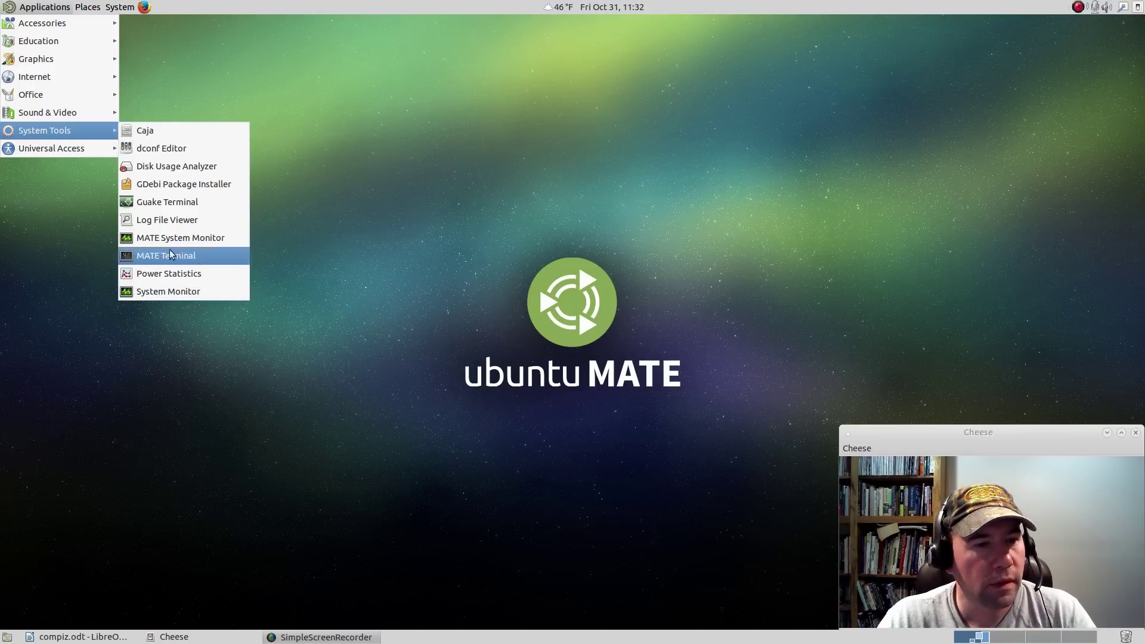
{"action": "left_click", "coordinate": [163, 205]}
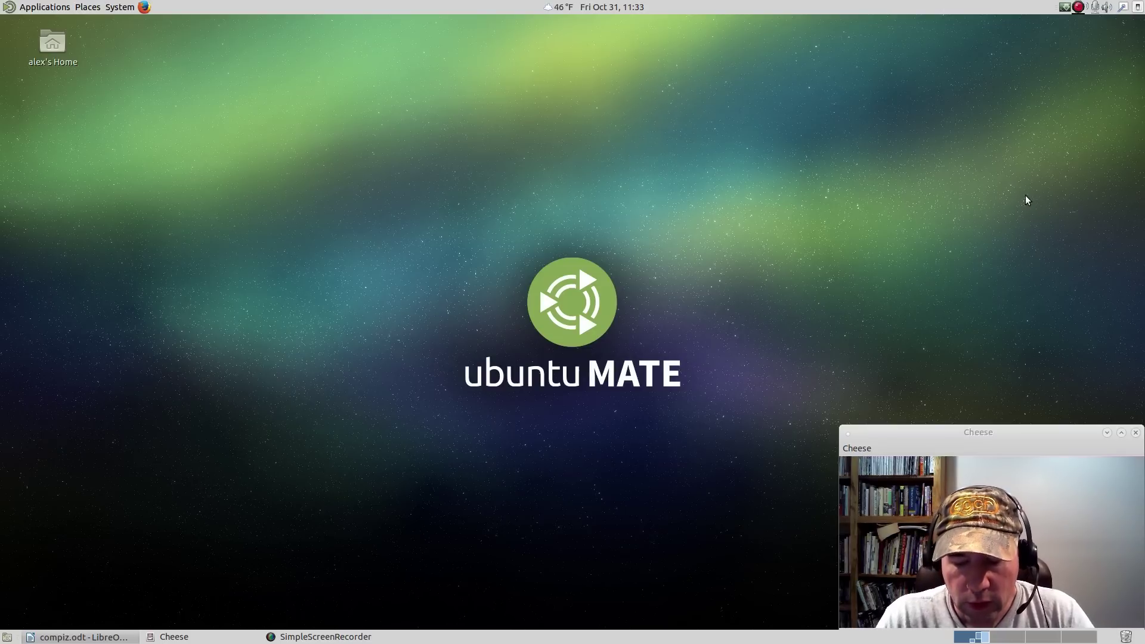
Step: Paste and run 'compiz --replace' in the Guake drop-down terminal
{"action": "key", "text": "F12"}
{"action": "right_click", "coordinate": [333, 64]}
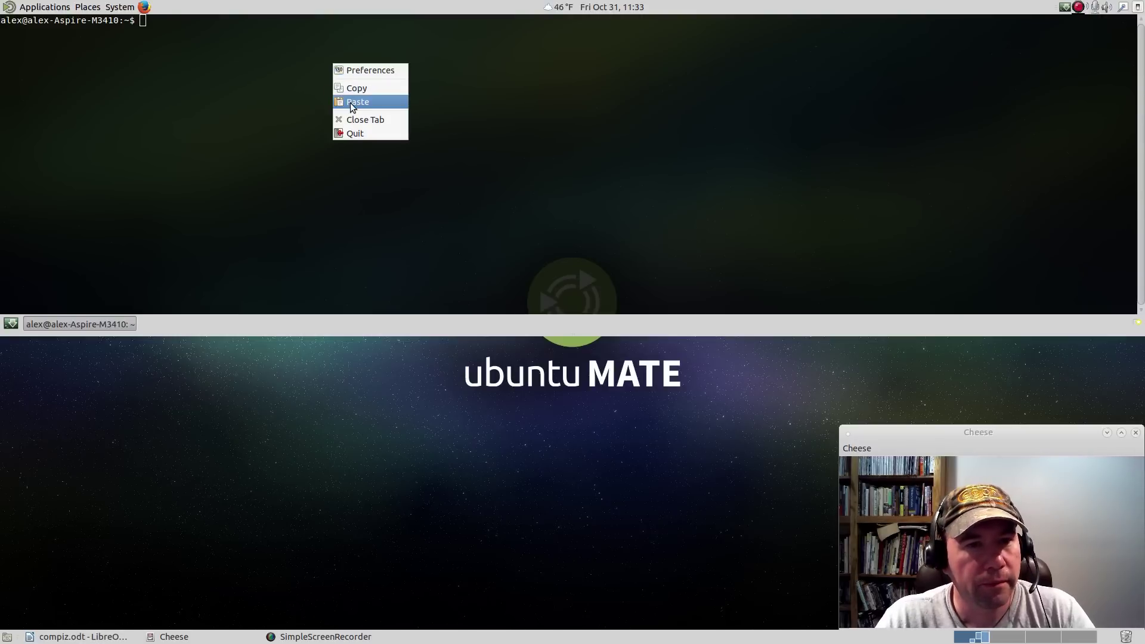
{"action": "left_click", "coordinate": [356, 101]}
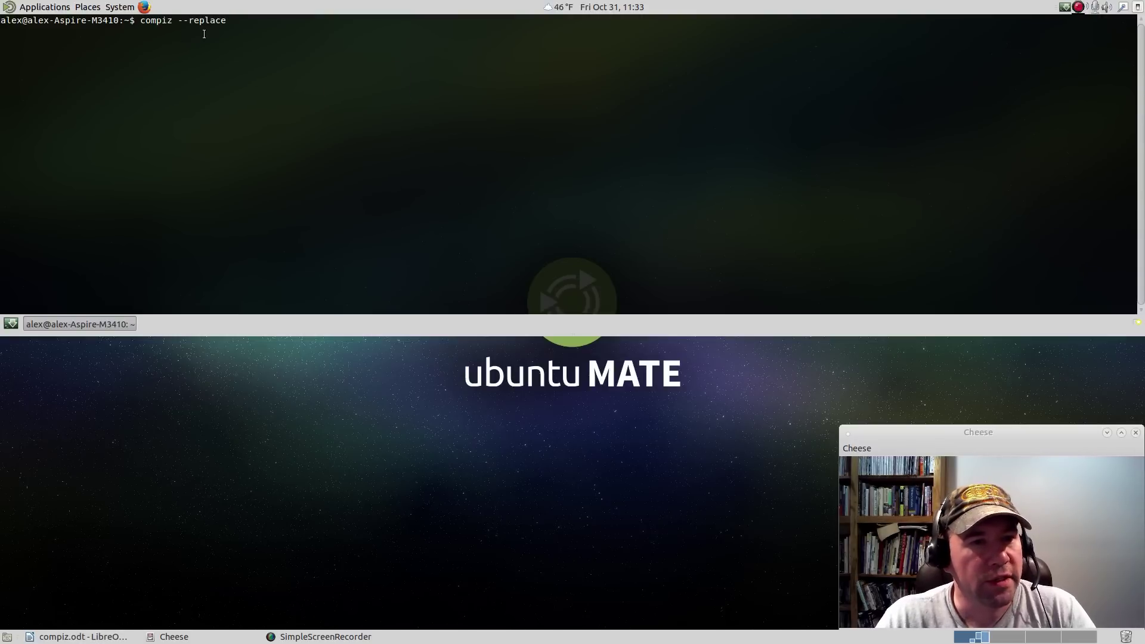
{"action": "key", "text": "Return"}
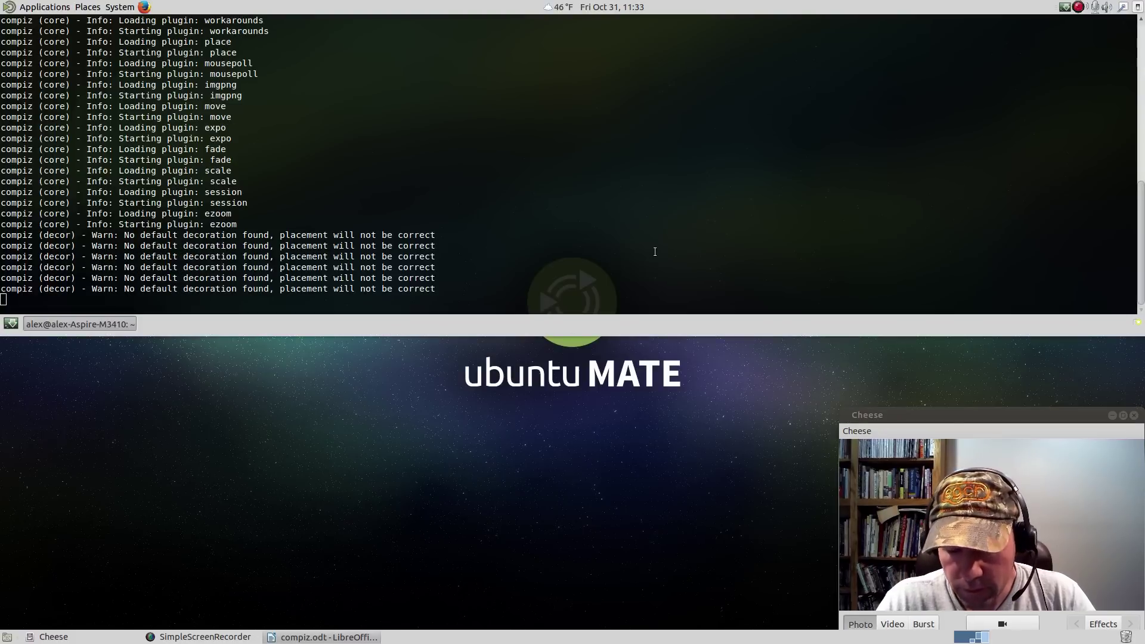
Step: Hide the drop-down terminal, leaving the desktop clear apart from Cheese
{"action": "key", "text": "ctrl+alt+d"}
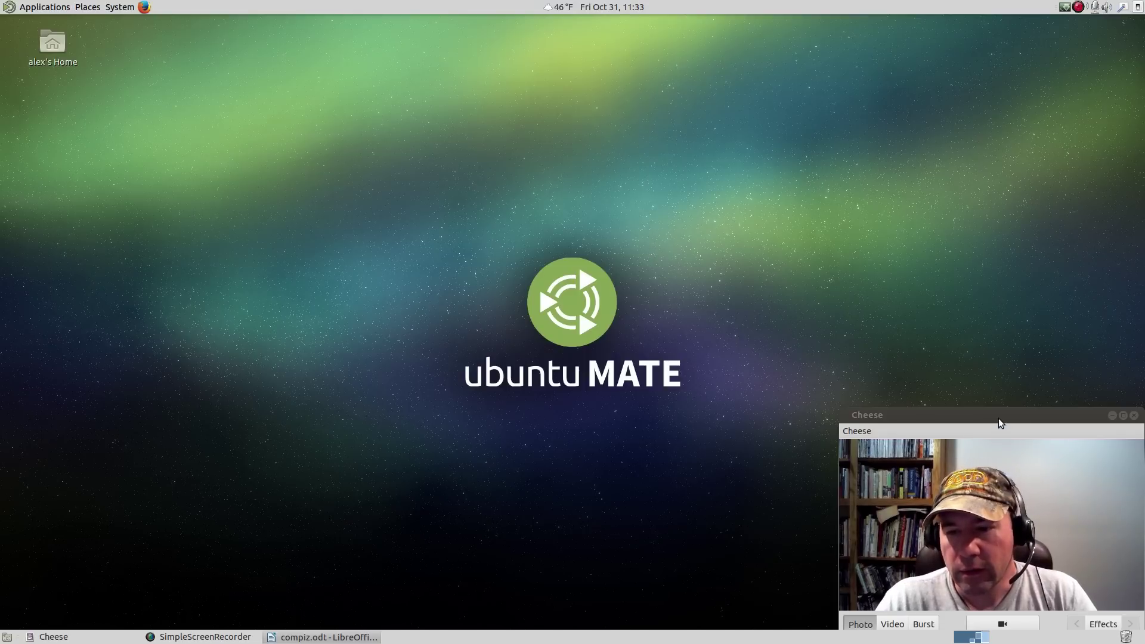
{"action": "left_click_drag", "start_coordinate": [998, 418], "coordinate": [746, 230]}
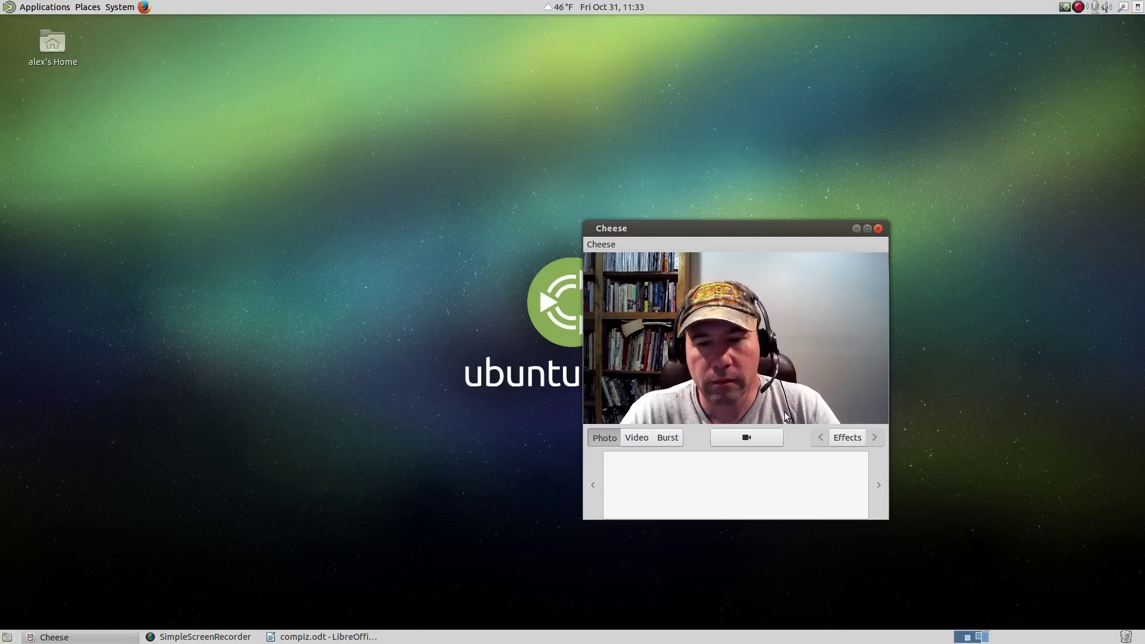
{"action": "left_click_drag", "start_coordinate": [702, 229], "coordinate": [939, 416]}
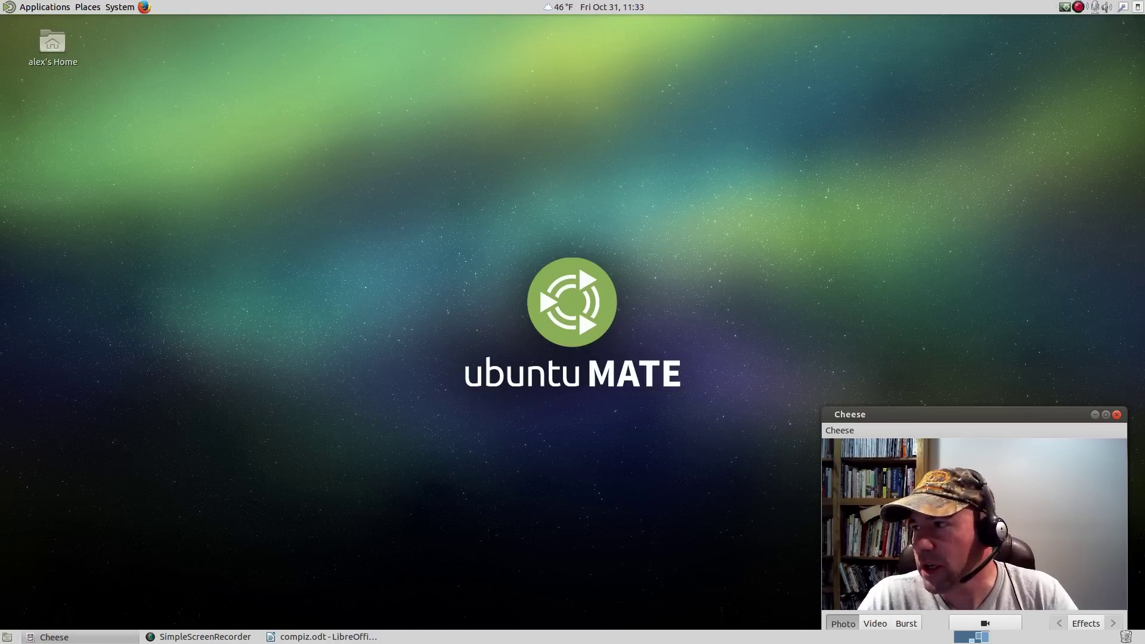
{"action": "left_click", "coordinate": [323, 637]}
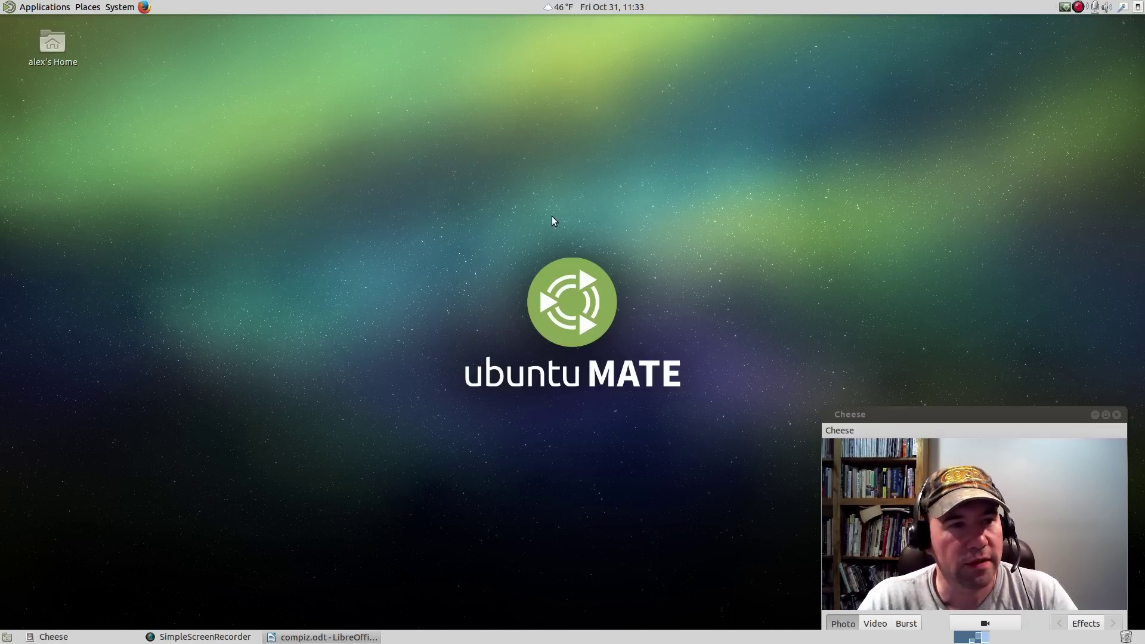
Step: Launch dconf Editor from the applications menu and move its window down and right
{"action": "left_click", "coordinate": [51, 7]}
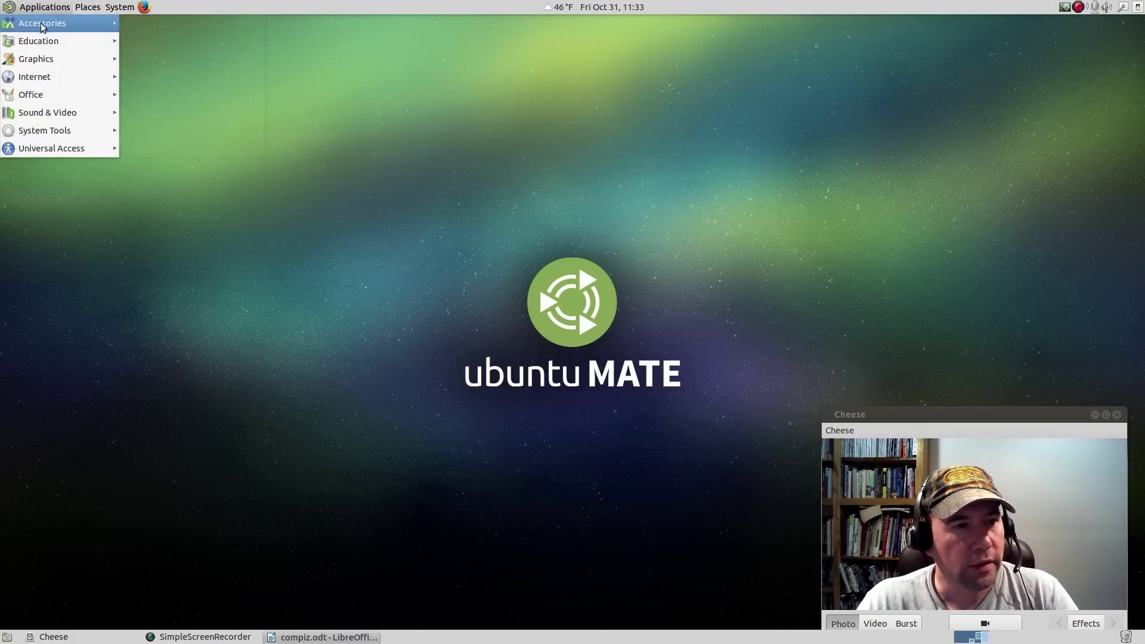
{"action": "mouse_move", "coordinate": [44, 132]}
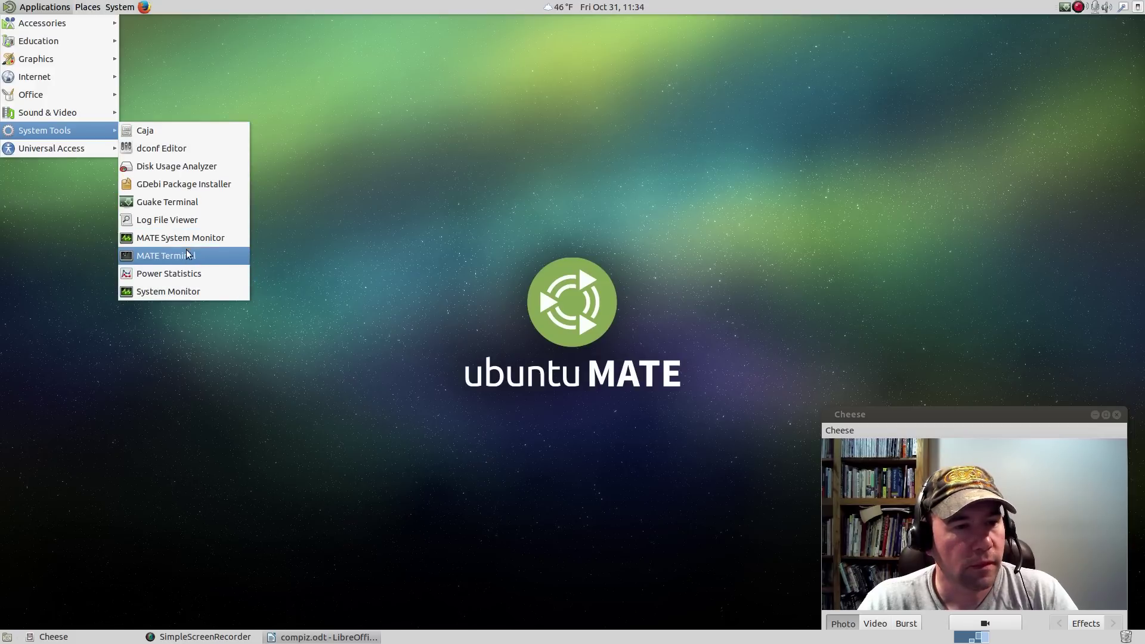
{"action": "left_click", "coordinate": [166, 149]}
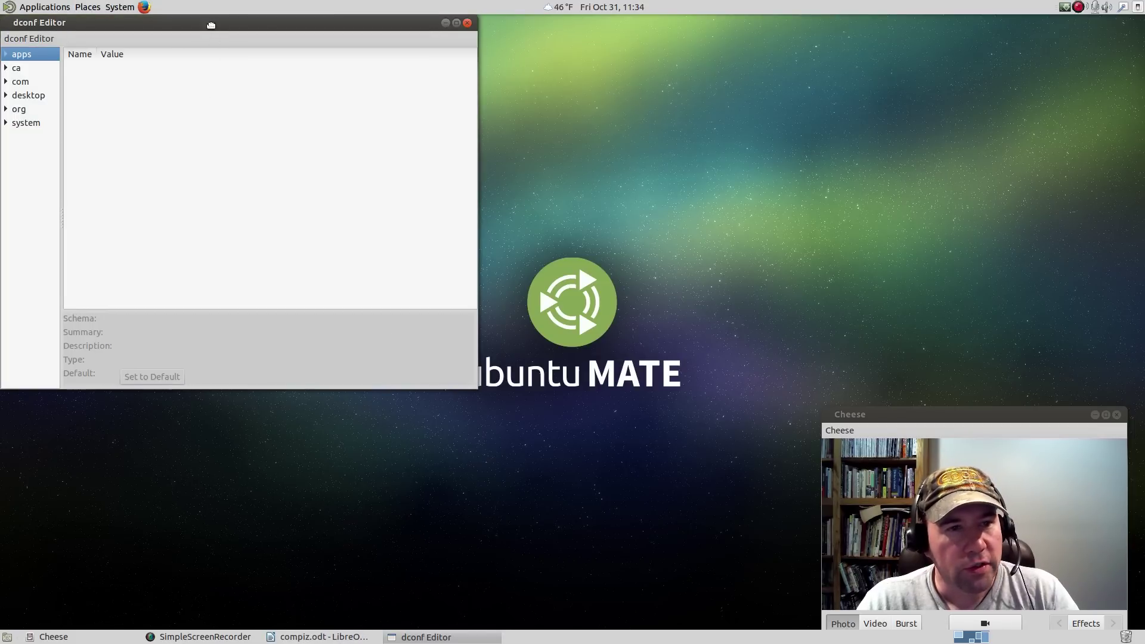
{"action": "left_click_drag", "start_coordinate": [210, 23], "coordinate": [305, 69]}
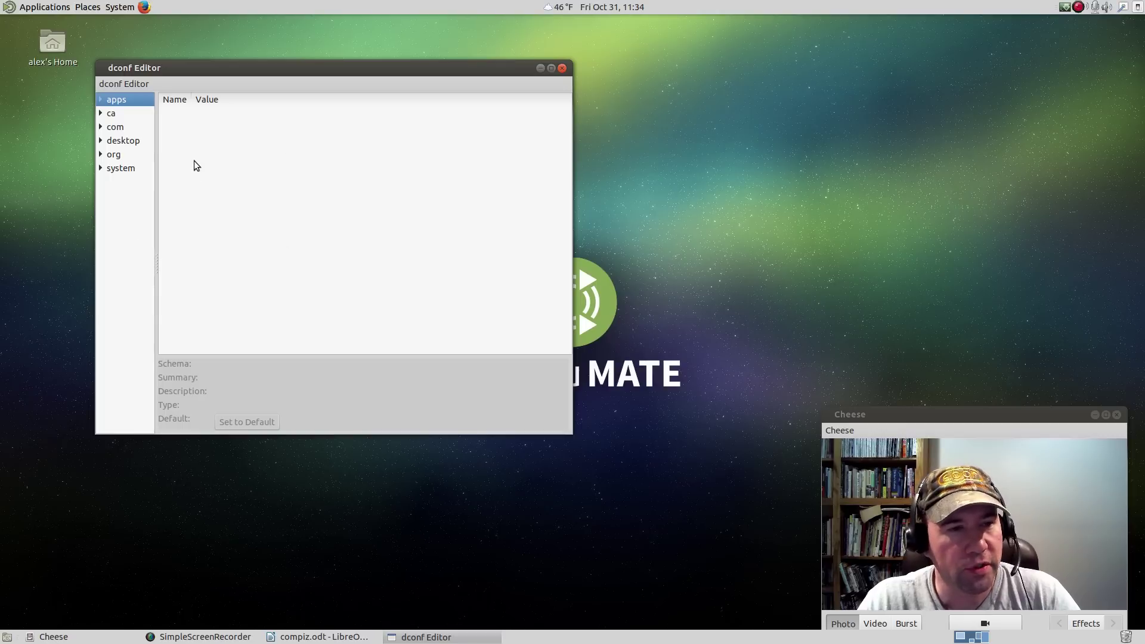
Step: Navigate the dconf tree to org > gnome > desktop > wm > preferences
{"action": "left_click", "coordinate": [102, 145]}
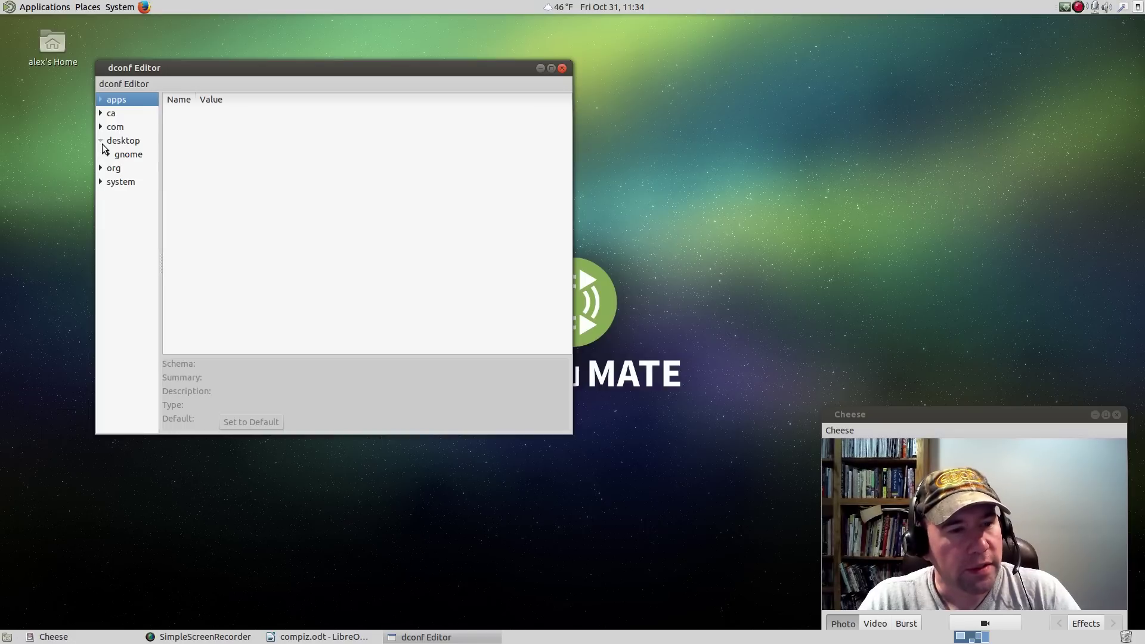
{"action": "left_click", "coordinate": [108, 155]}
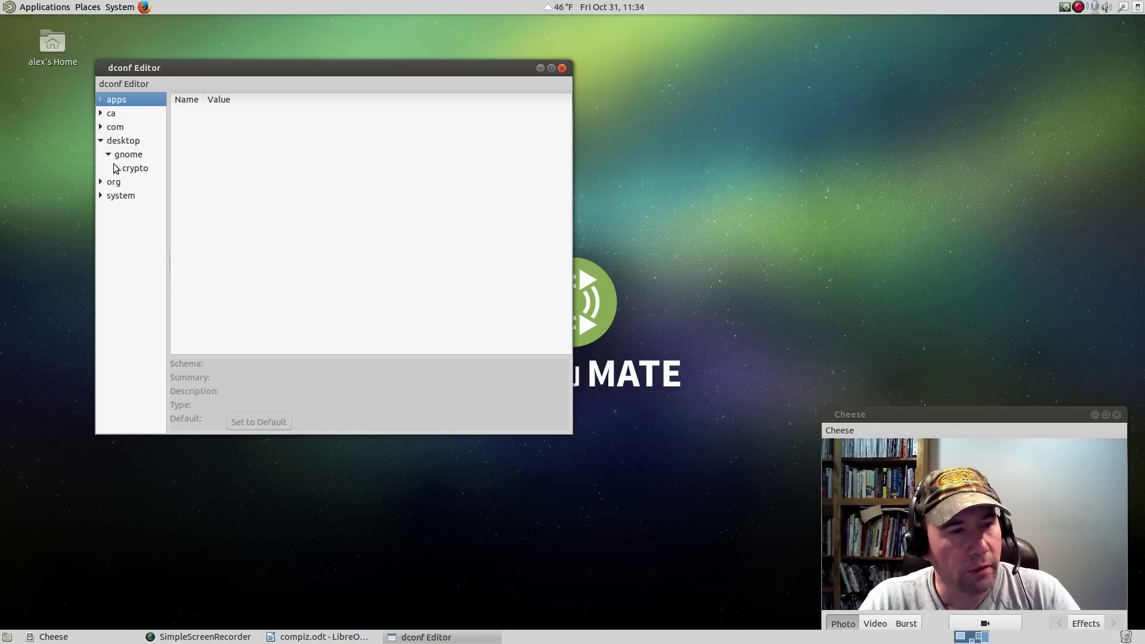
{"action": "left_click", "coordinate": [101, 141]}
{"action": "left_click", "coordinate": [101, 155]}
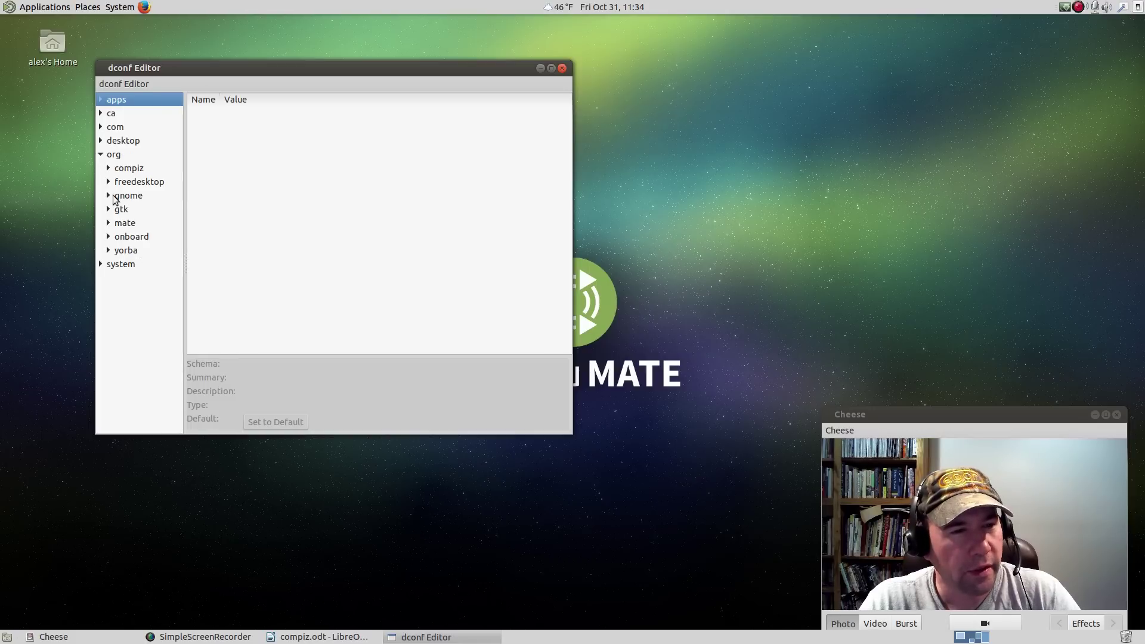
{"action": "left_click", "coordinate": [109, 196]}
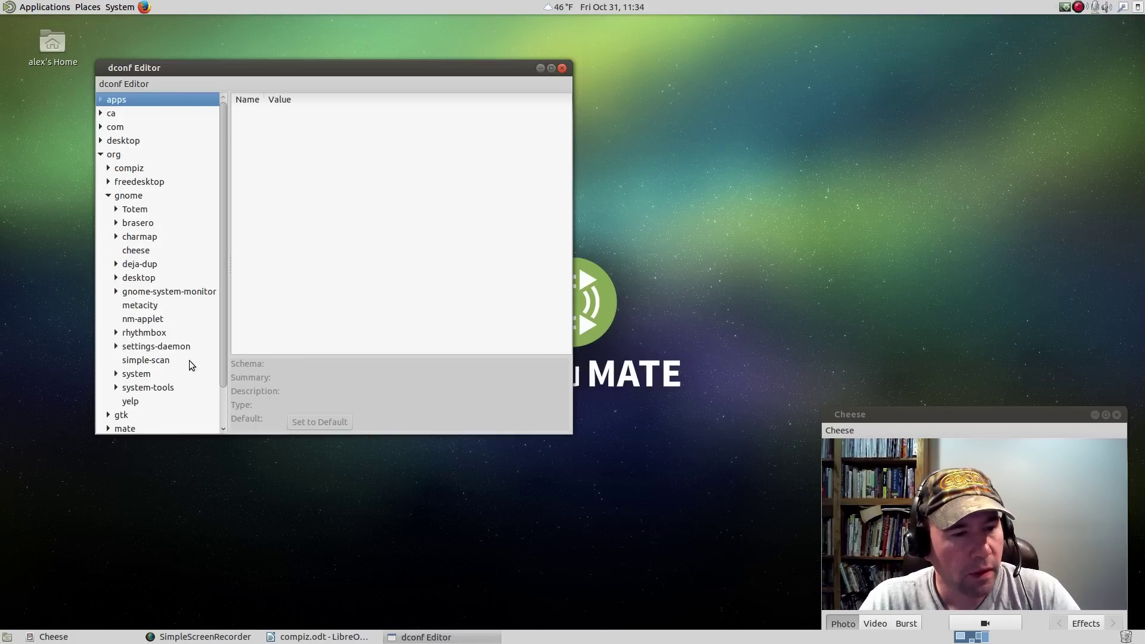
{"action": "scroll", "coordinate": [178, 362], "scroll_direction": "down", "scroll_amount": 1}
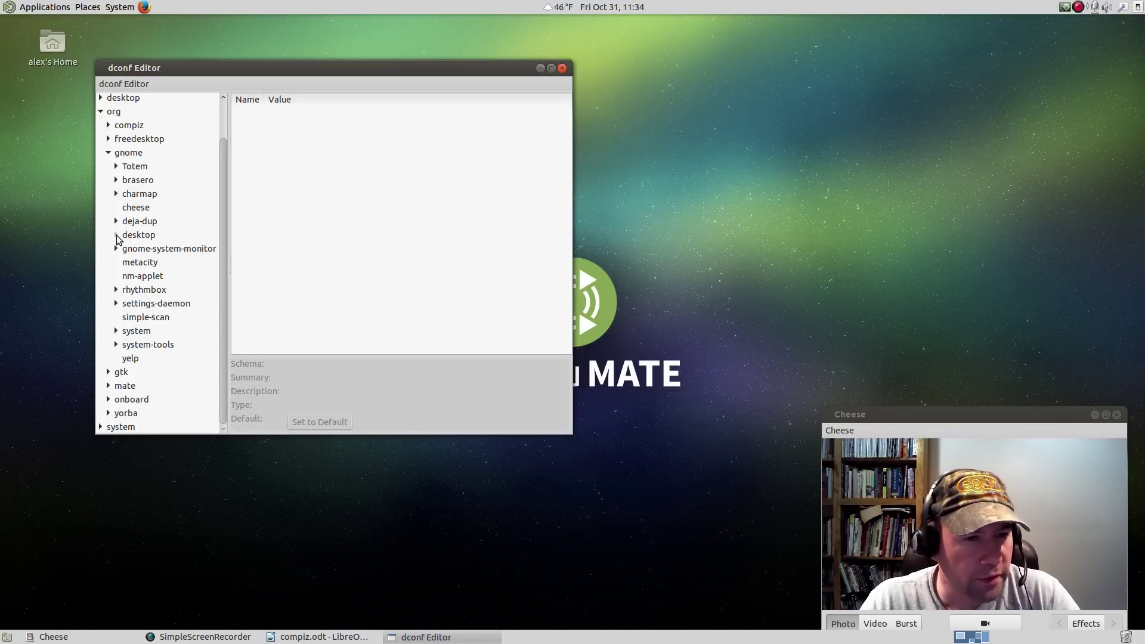
{"action": "left_click", "coordinate": [117, 236]}
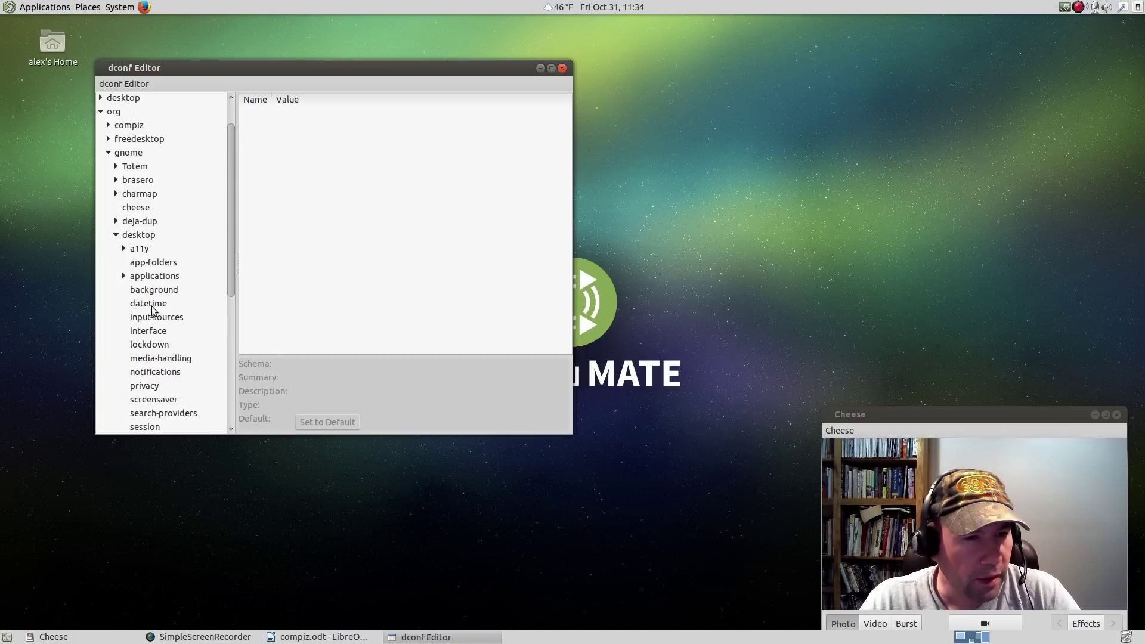
{"action": "scroll", "coordinate": [154, 310], "scroll_direction": "down", "scroll_amount": 2}
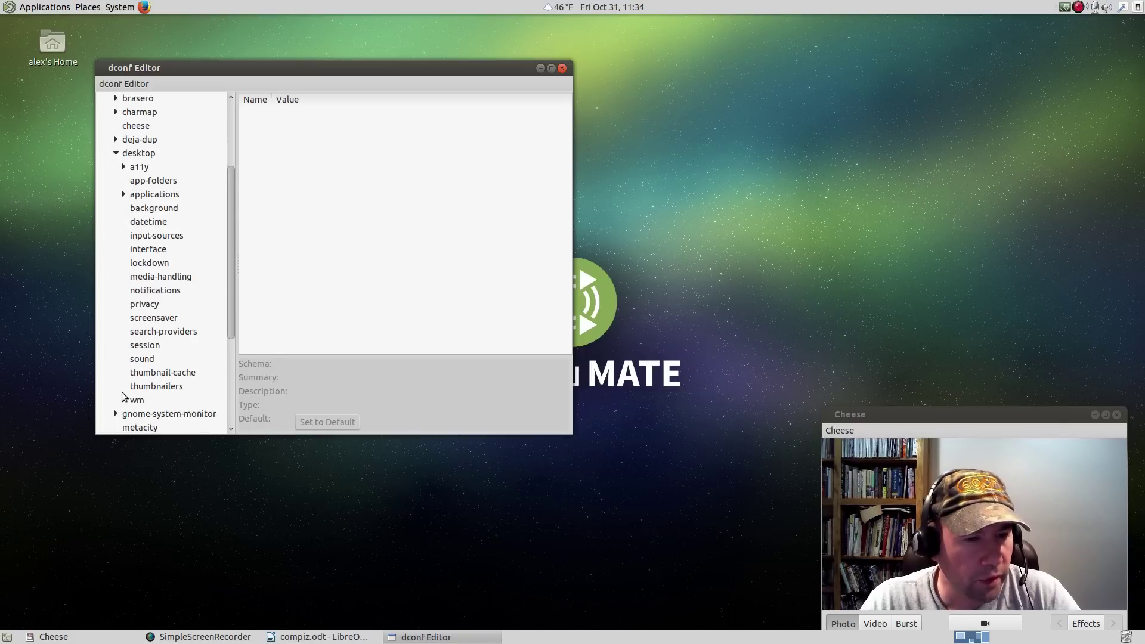
{"action": "left_click", "coordinate": [123, 400]}
{"action": "scroll", "coordinate": [161, 396], "scroll_direction": "down", "scroll_amount": 2}
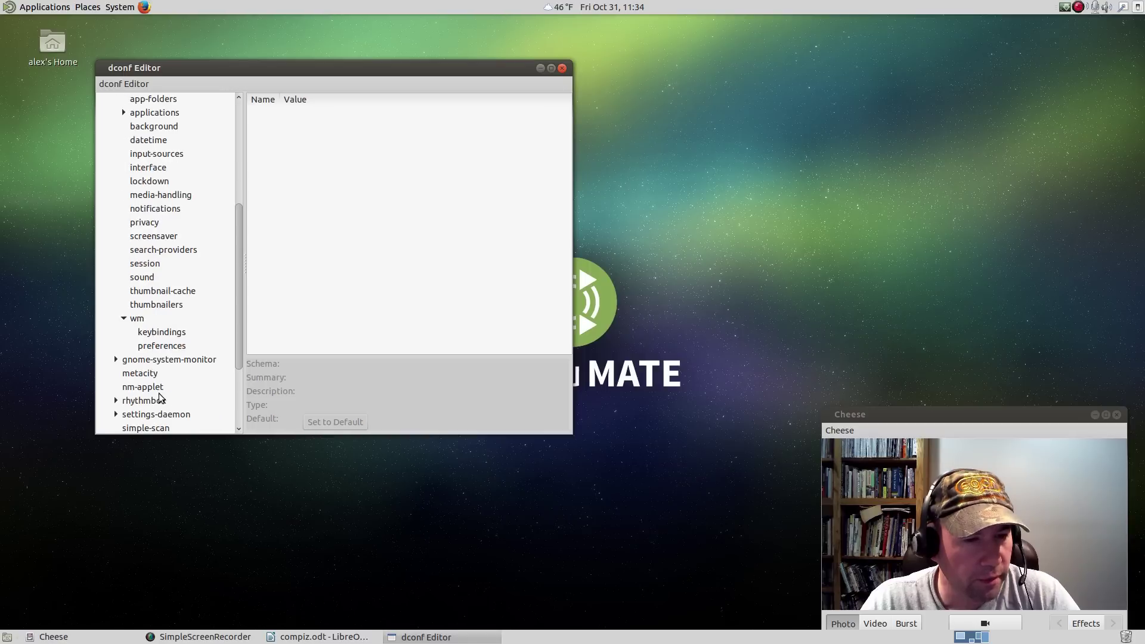
{"action": "left_click", "coordinate": [160, 348]}
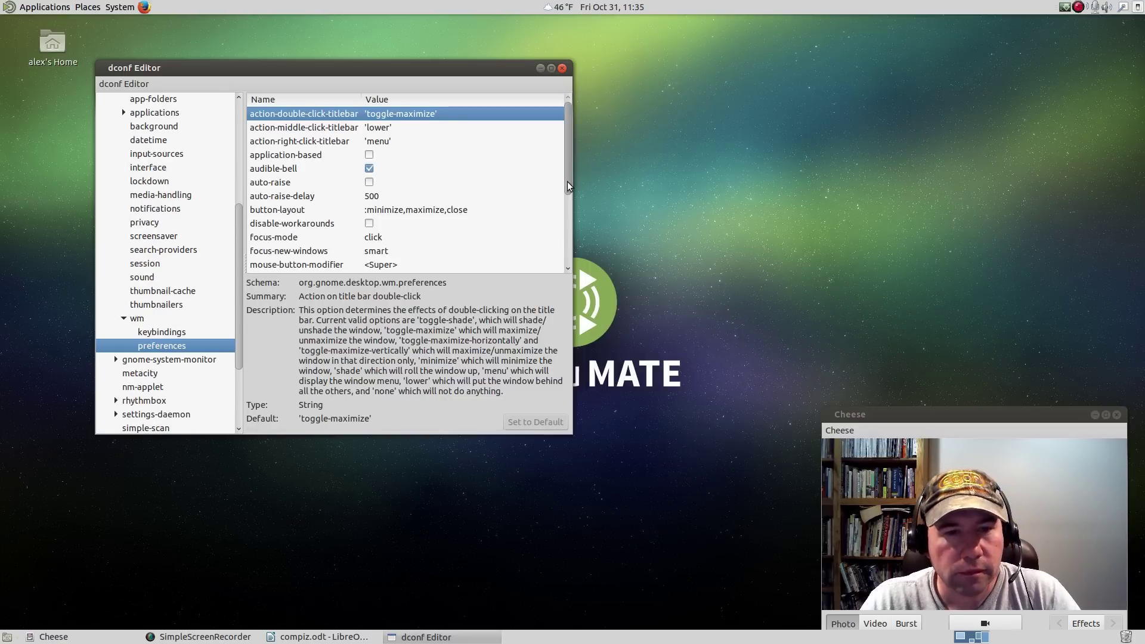
Step: Show the description of the window manager theme key, currently 'Ambiant-MATE'
{"action": "left_click_drag", "start_coordinate": [567, 182], "coordinate": [568, 246]}
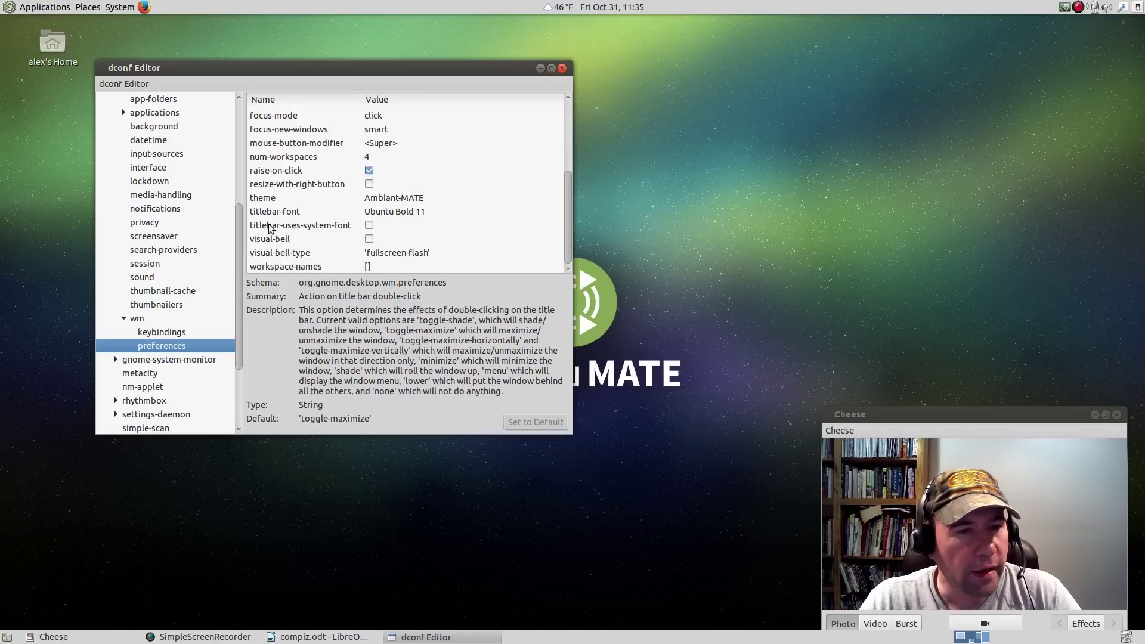
{"action": "left_click", "coordinate": [407, 202]}
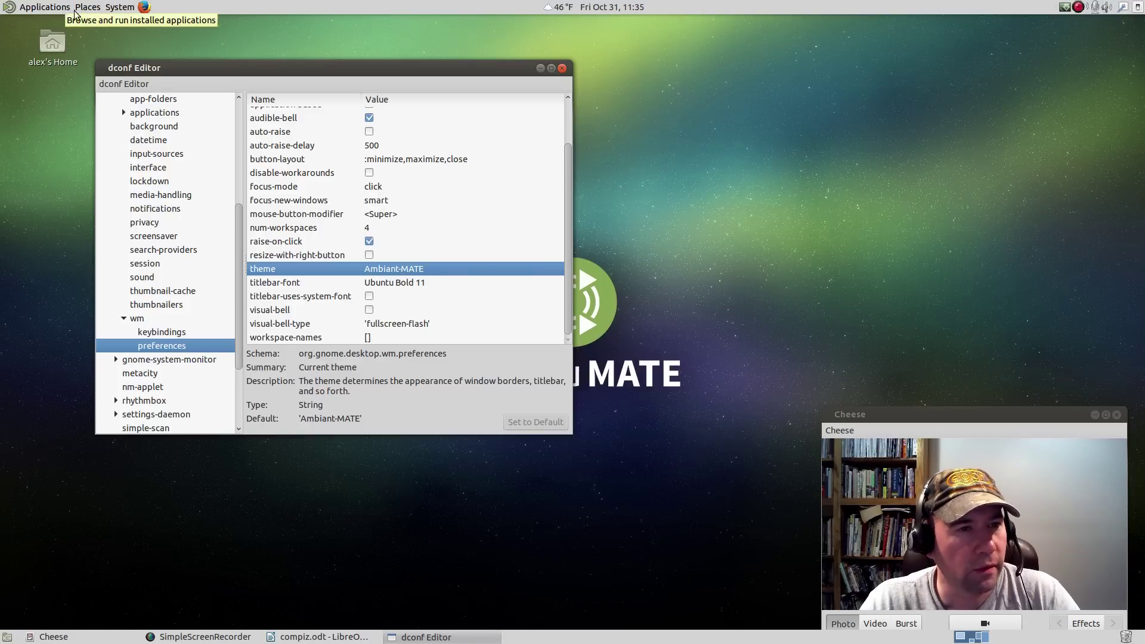
{"action": "left_click", "coordinate": [124, 9]}
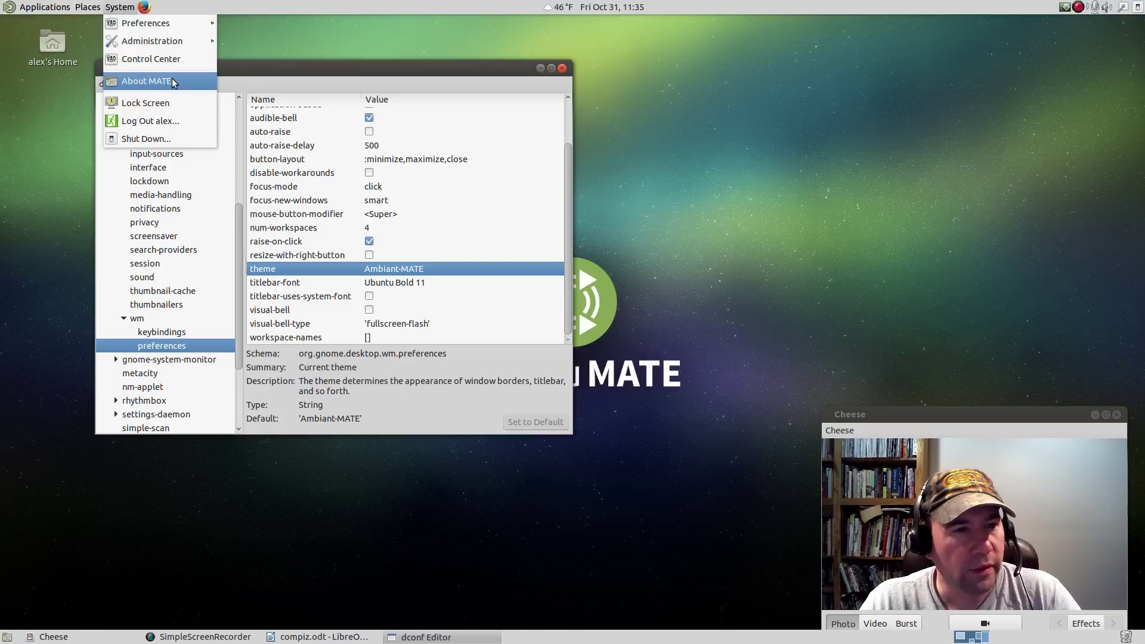
Step: Open Appearance preferences, preview BlackMATE and GreenLaguna, then settle on BlueMenta
{"action": "left_click", "coordinate": [150, 59]}
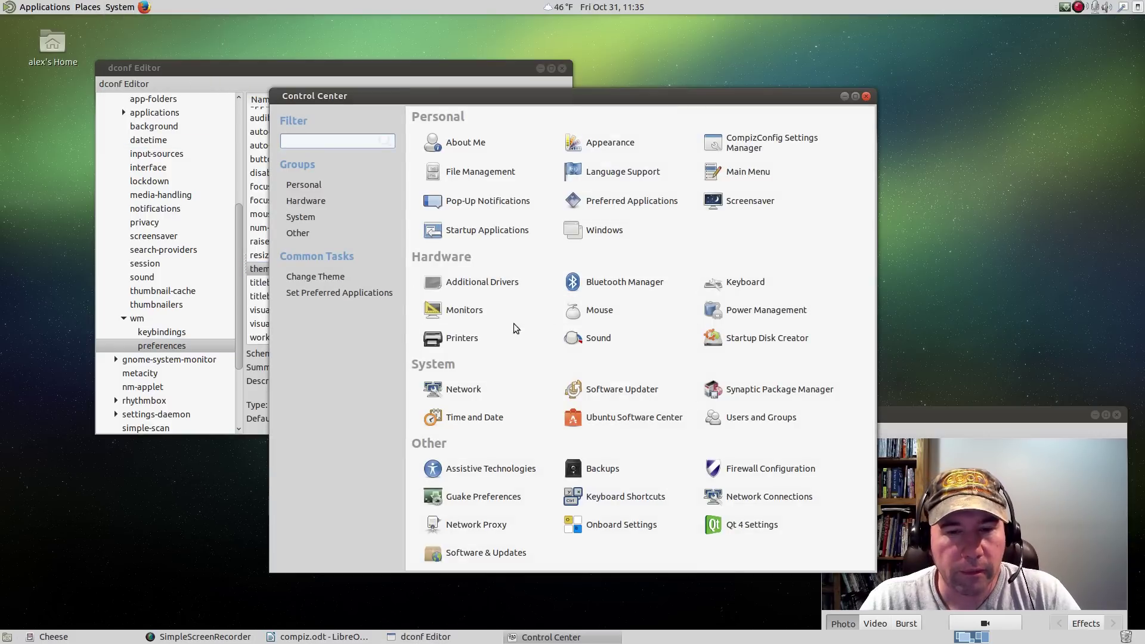
{"action": "left_click", "coordinate": [611, 143]}
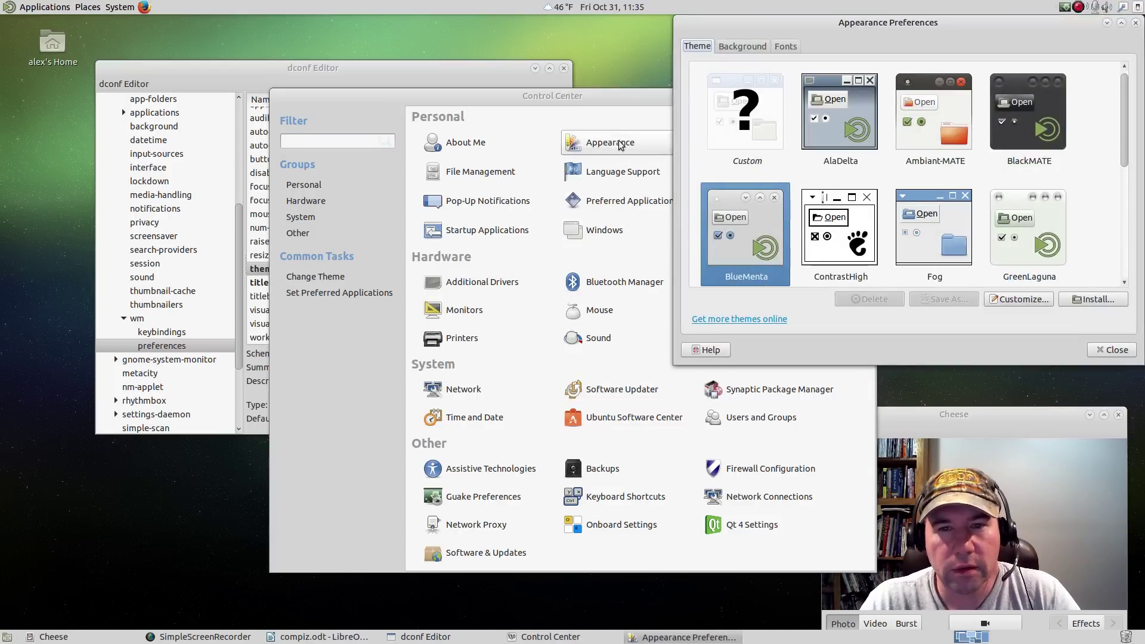
{"action": "left_click", "coordinate": [618, 107]}
{"action": "left_click", "coordinate": [866, 99]}
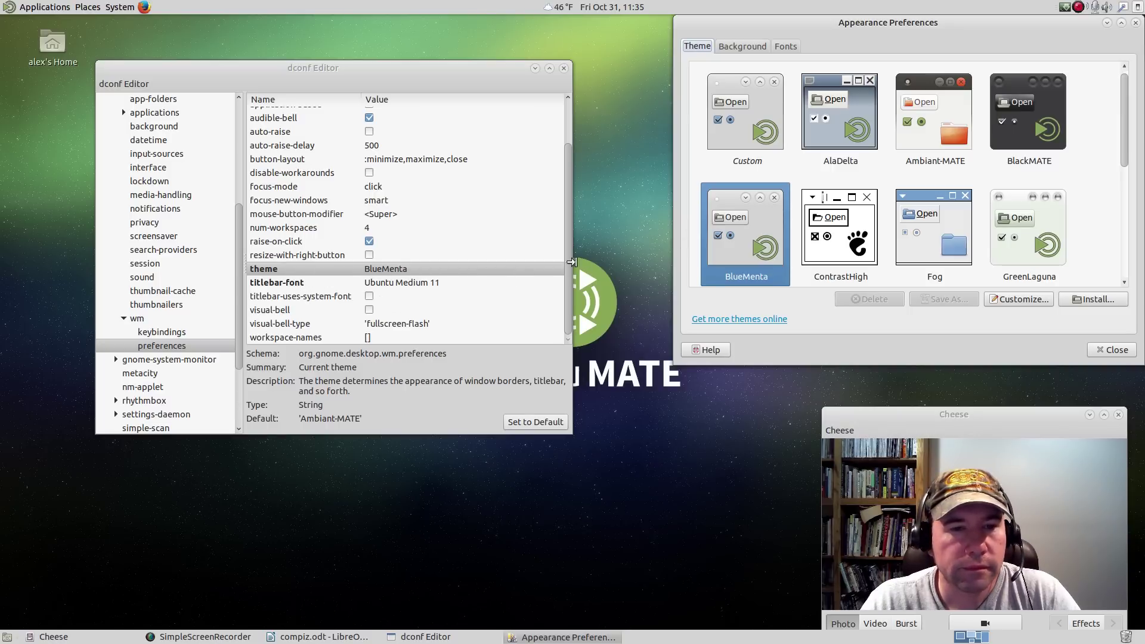
{"action": "left_click", "coordinate": [1018, 141]}
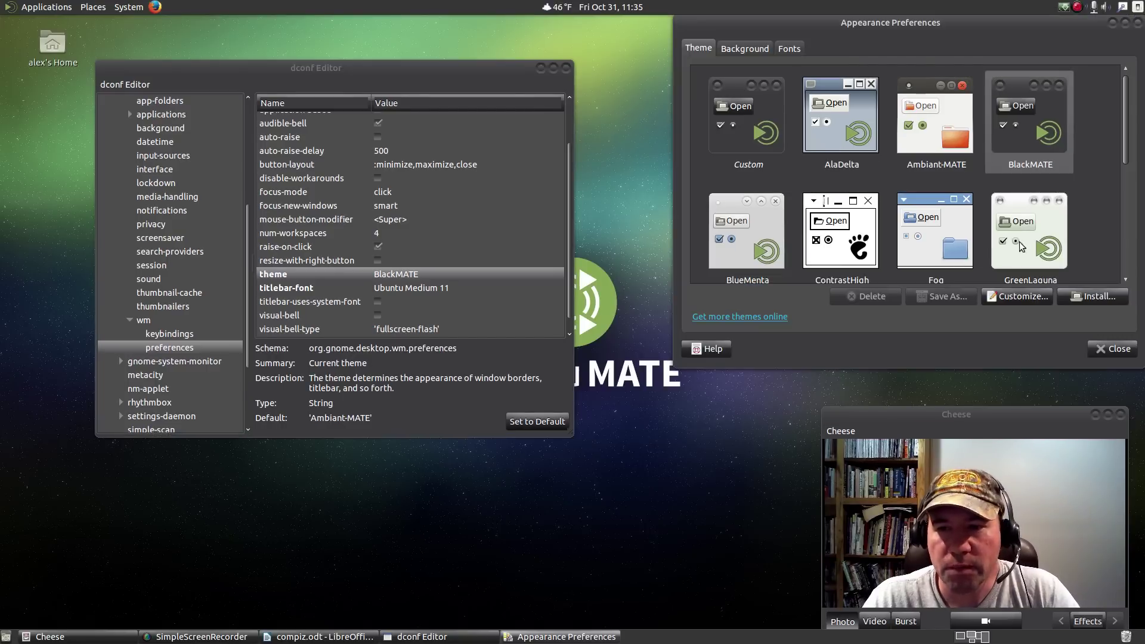
{"action": "left_click", "coordinate": [1048, 222]}
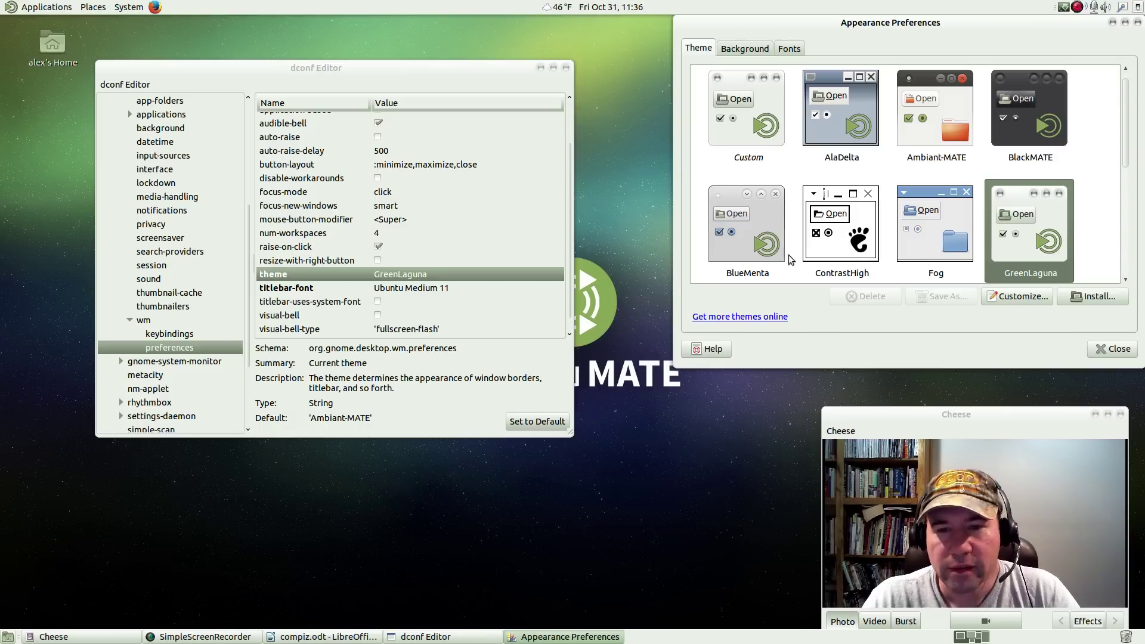
{"action": "left_click", "coordinate": [769, 220]}
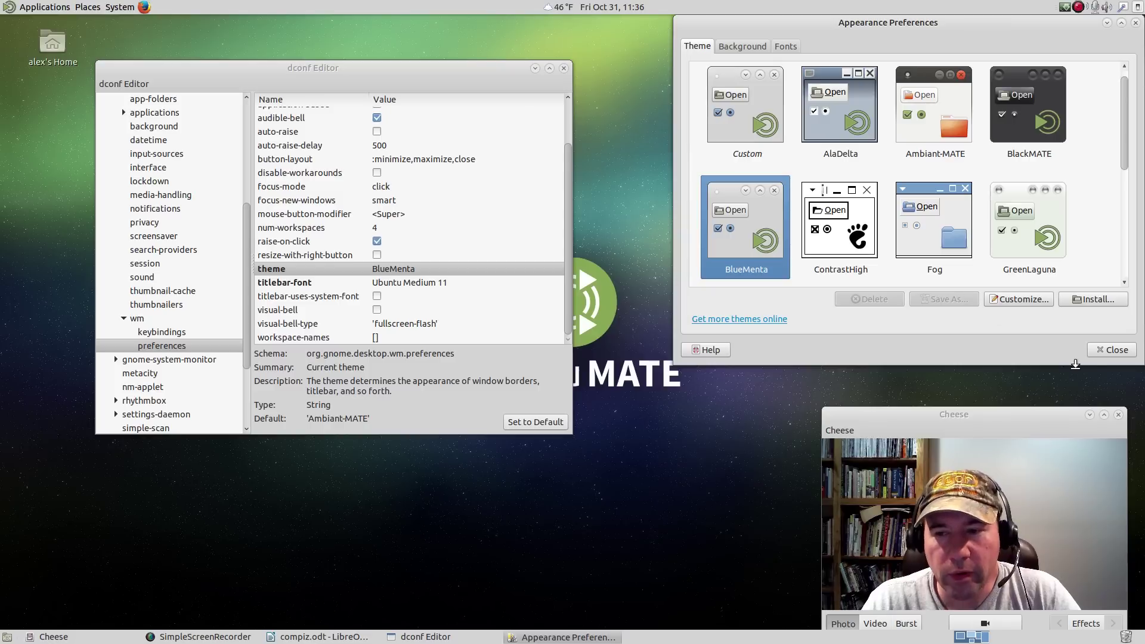
Step: Close the appearance preferences and dconf Editor
{"action": "left_click", "coordinate": [1104, 352]}
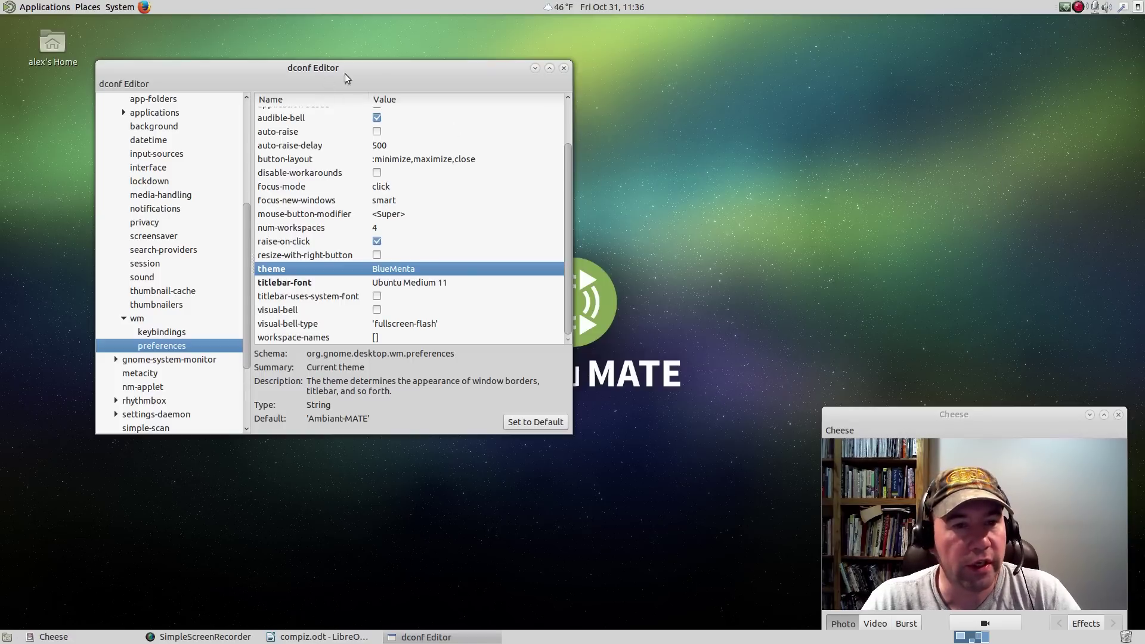
{"action": "left_click_drag", "start_coordinate": [370, 69], "coordinate": [455, 140]}
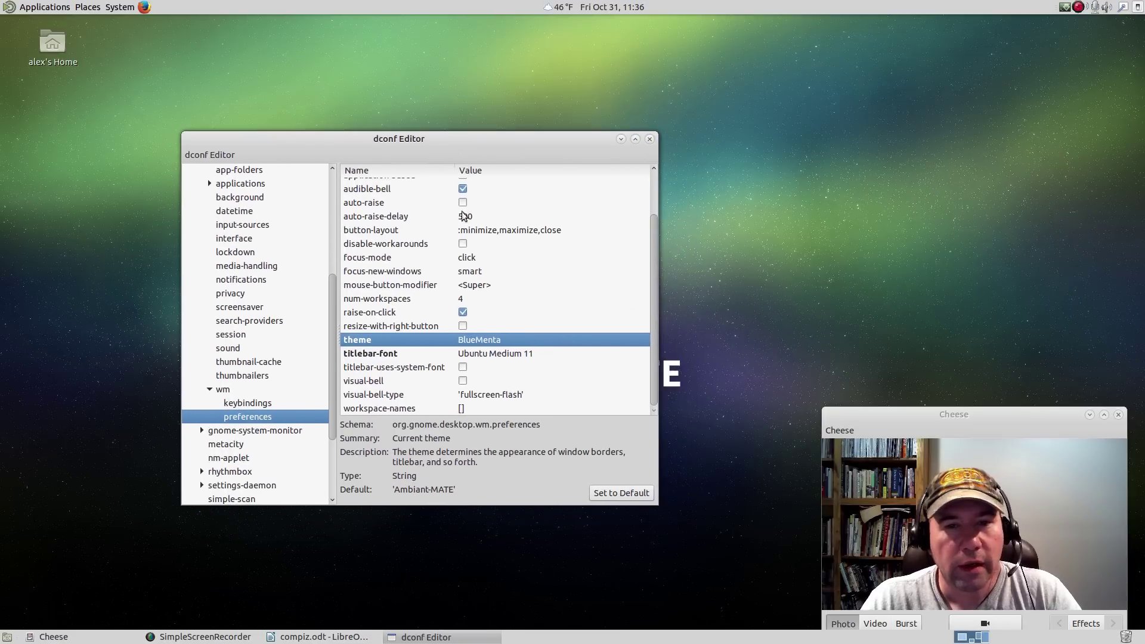
{"action": "left_click", "coordinate": [650, 139]}
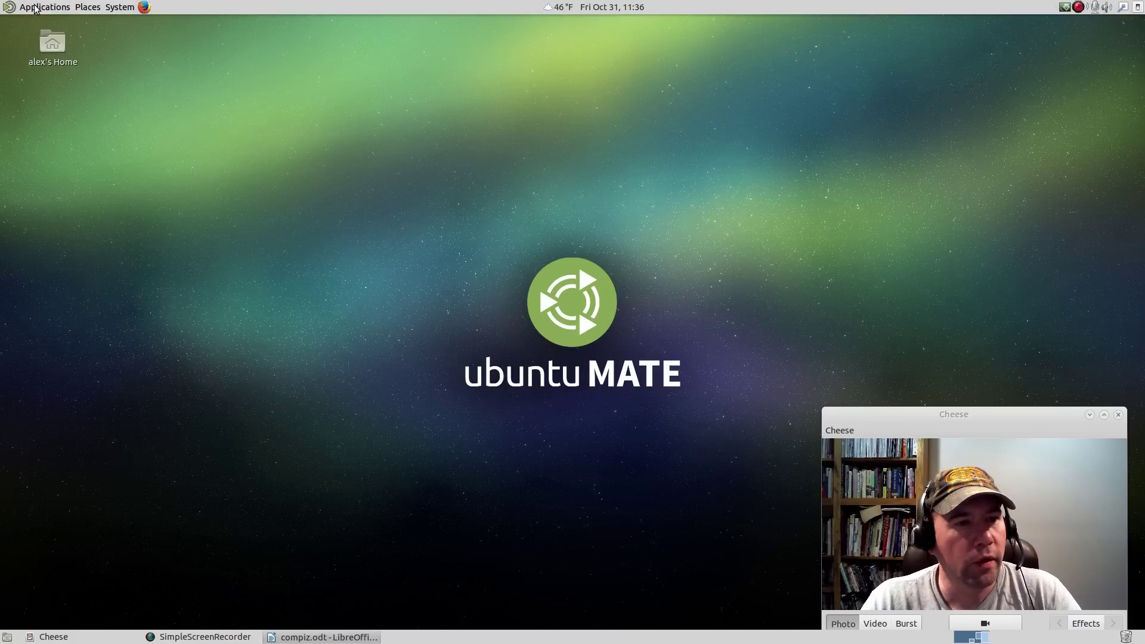
Step: Filter the Control Center by 'start' and open Startup Applications
{"action": "left_click", "coordinate": [127, 7]}
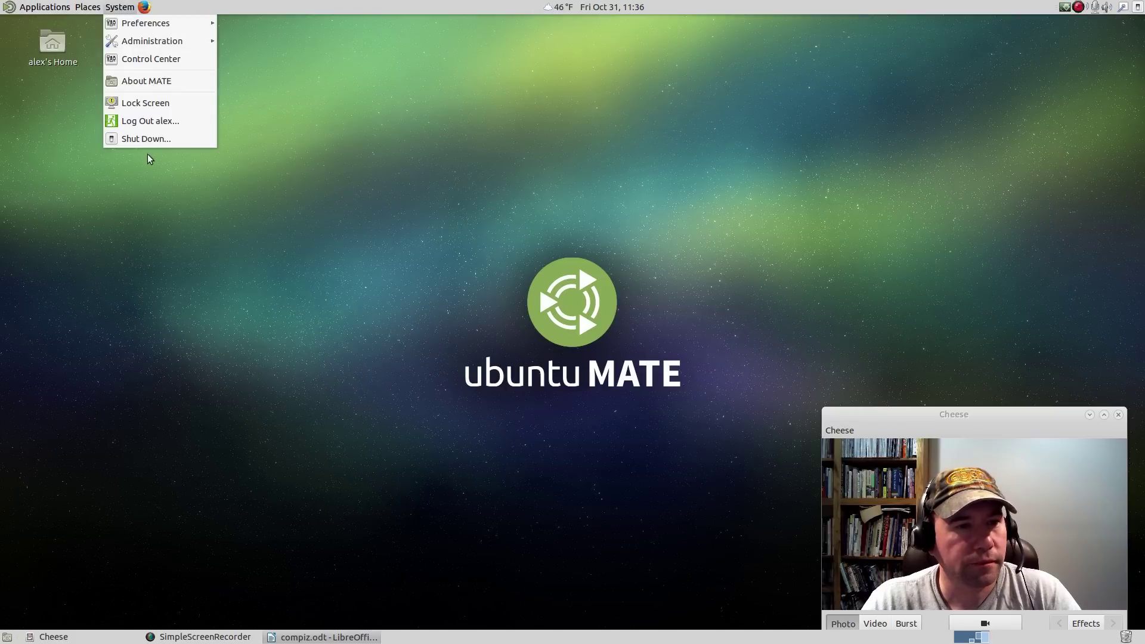
{"action": "left_click", "coordinate": [174, 59]}
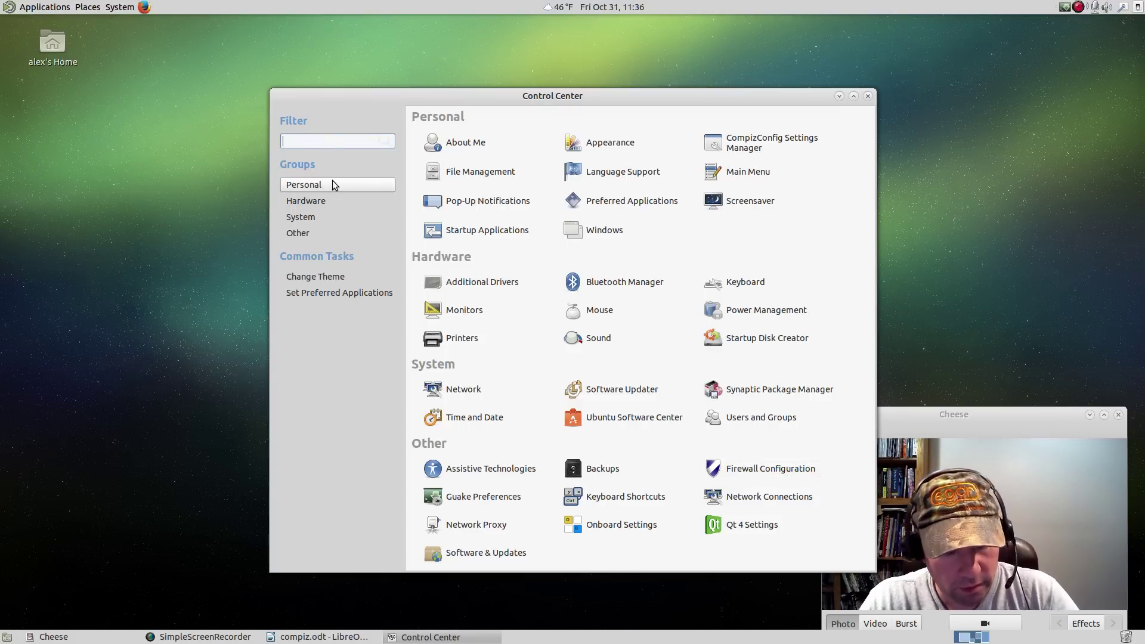
{"action": "type", "text": "start"}
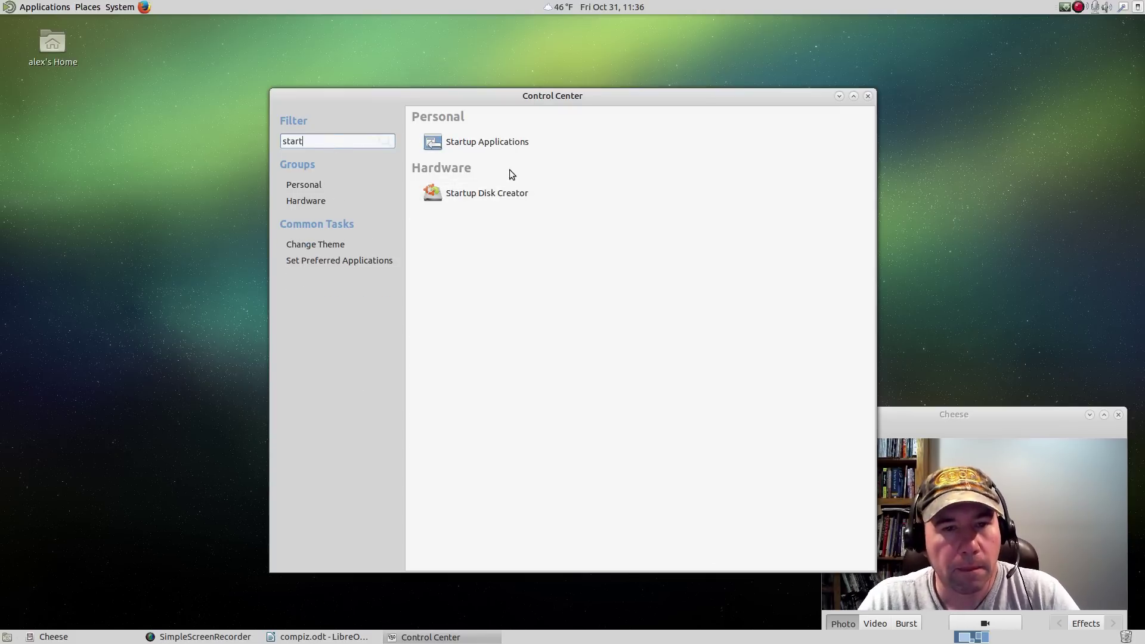
{"action": "left_click", "coordinate": [495, 146]}
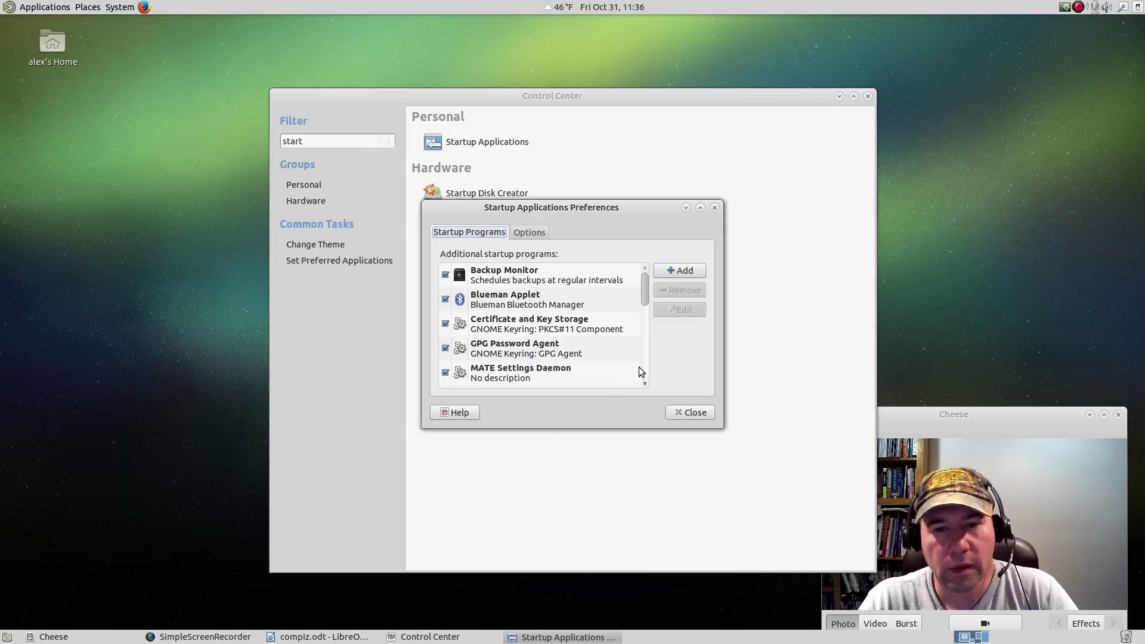
{"action": "mouse_move", "coordinate": [646, 289]}
{"action": "left_mouse_down"}
{"action": "mouse_move", "coordinate": [649, 374]}
{"action": "mouse_move", "coordinate": [645, 276]}
{"action": "left_mouse_up"}
Step: Start a new startup program, entering name 'Com' and comment 'Compiz startup'
{"action": "left_click", "coordinate": [670, 270]}
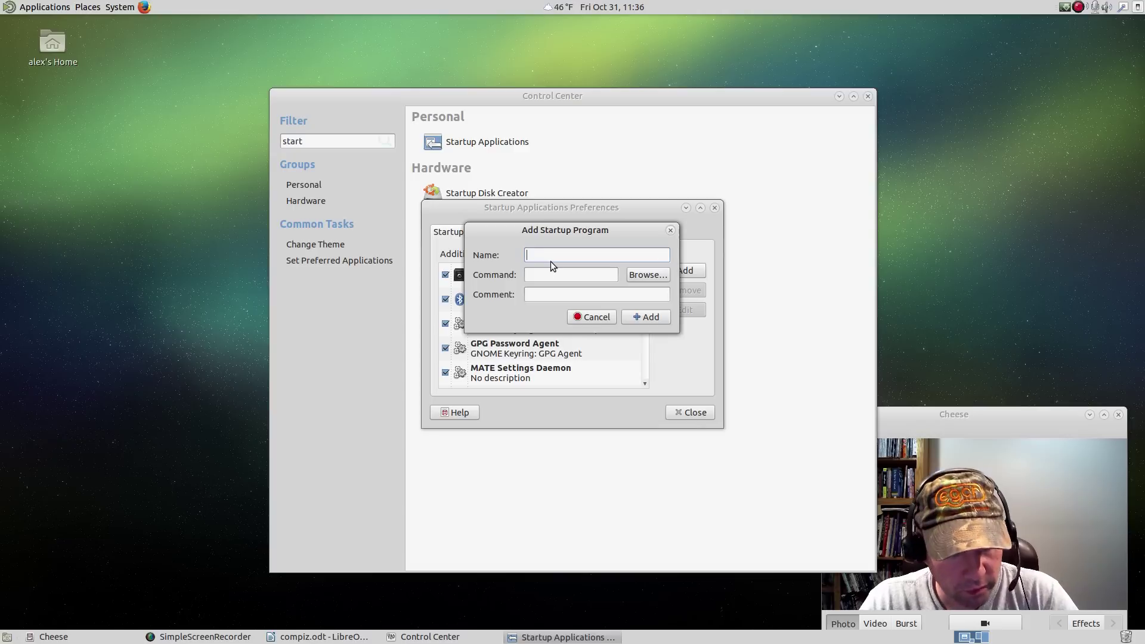
{"action": "type", "text": "Compiz"}
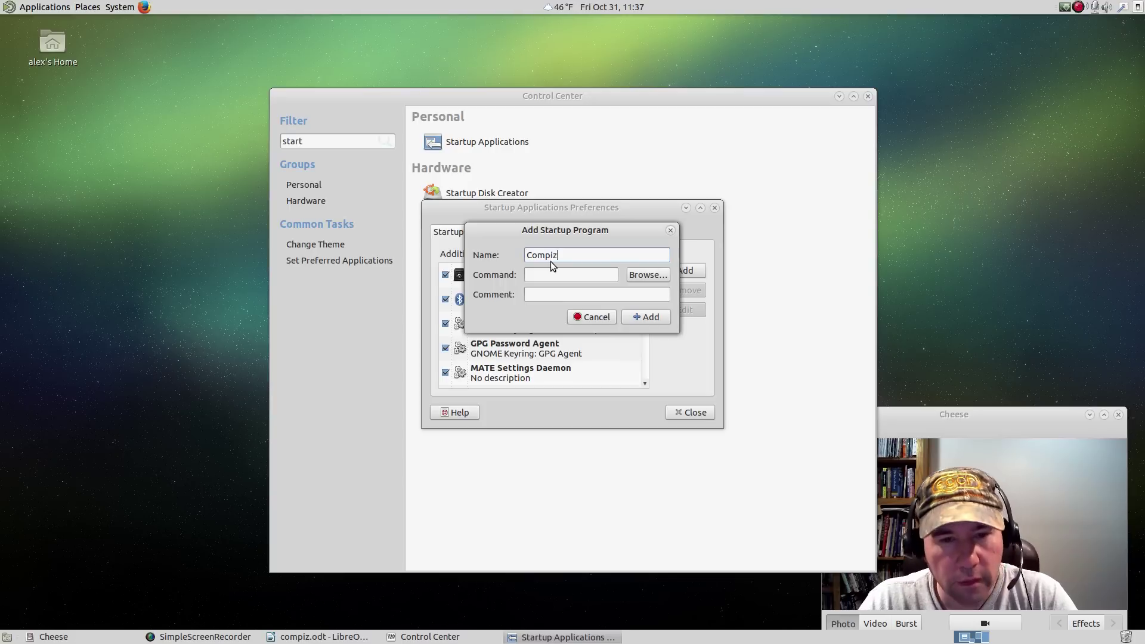
{"action": "left_click", "coordinate": [550, 294]}
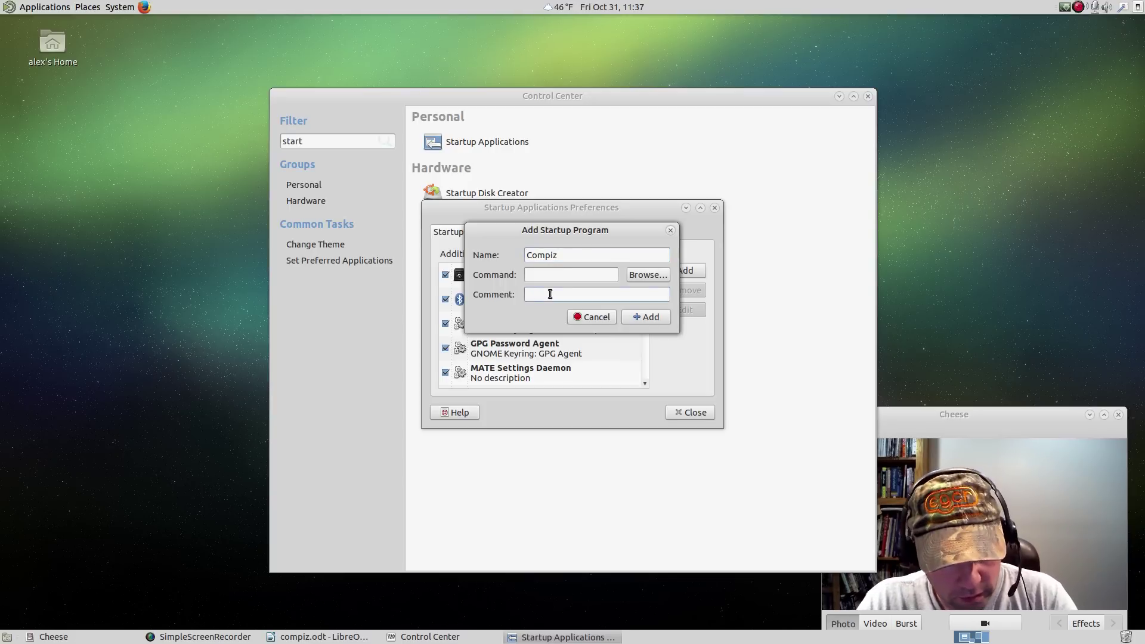
{"action": "type", "text": "Compi"}
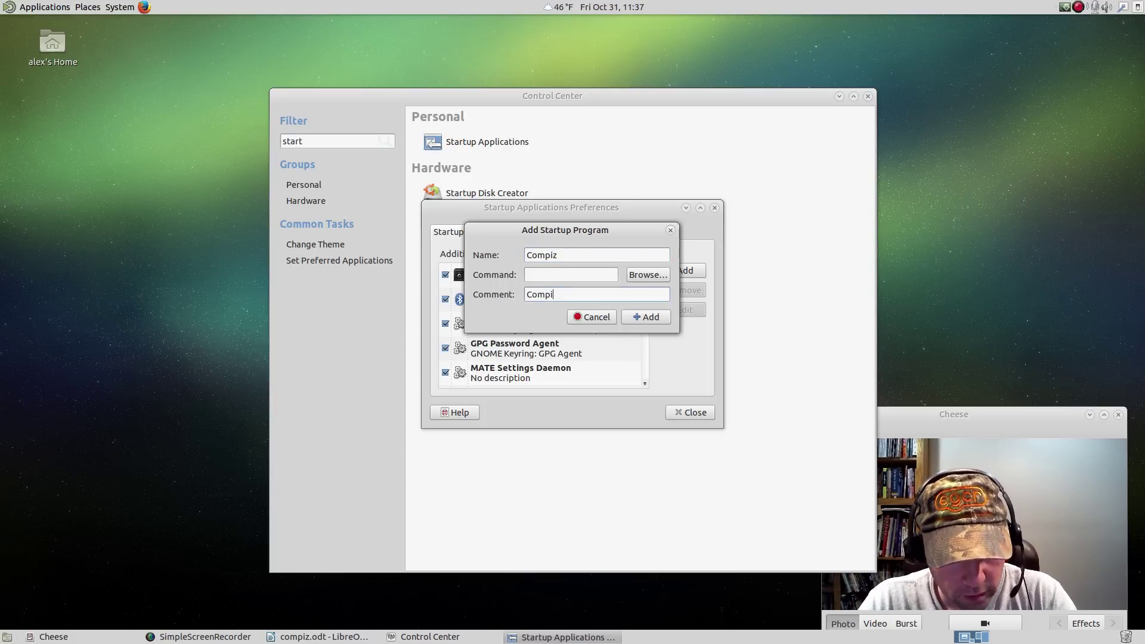
{"action": "type", "text": "z"}
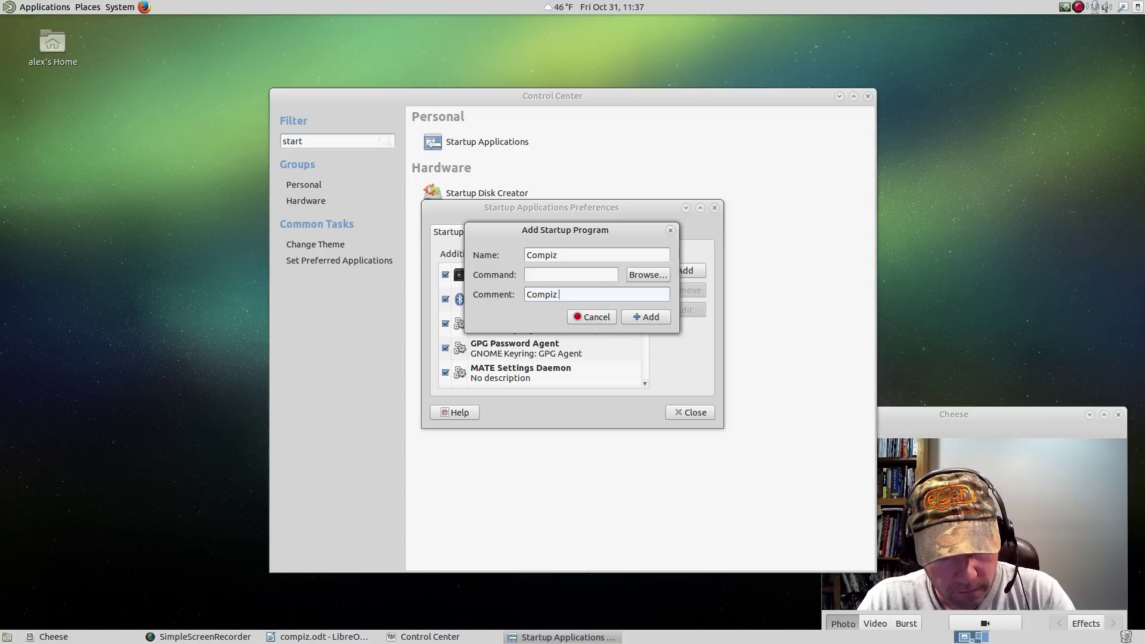
{"action": "type", "text": " startup"}
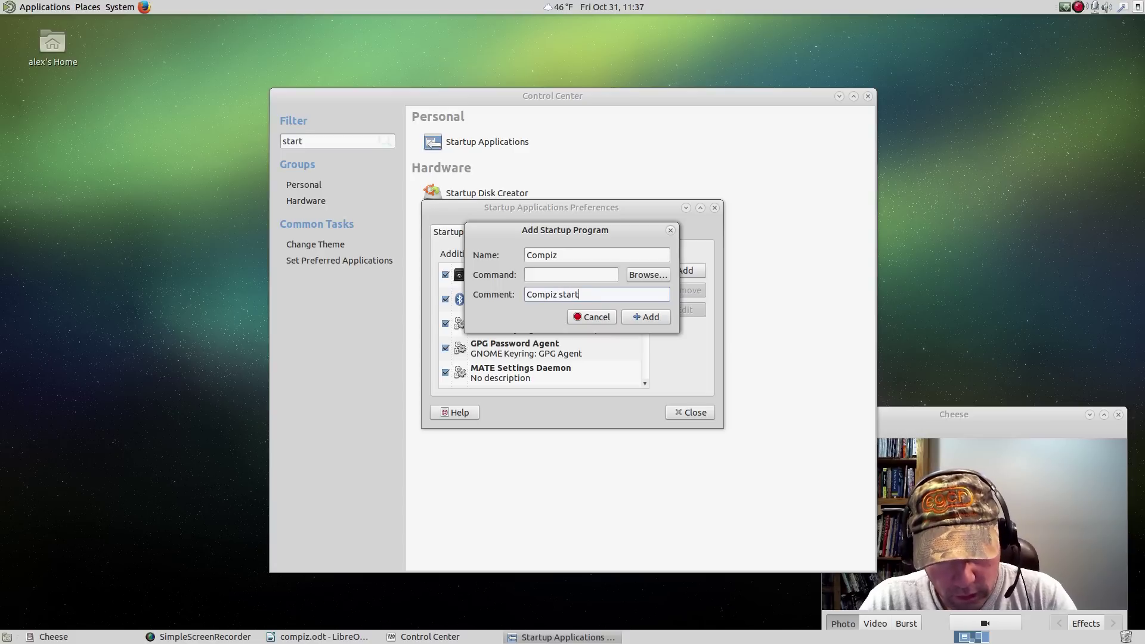
Step: Paste 'compiz --replace' as its command, add the entry, and close the preferences
{"action": "left_click", "coordinate": [534, 276]}
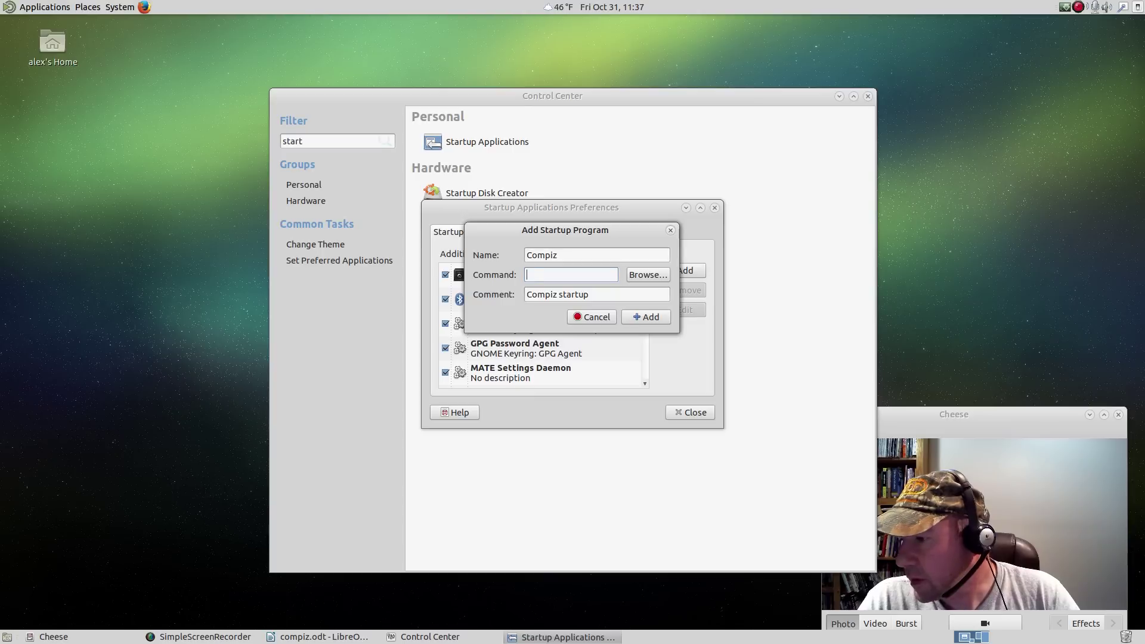
{"action": "key", "text": "alt+Tab"}
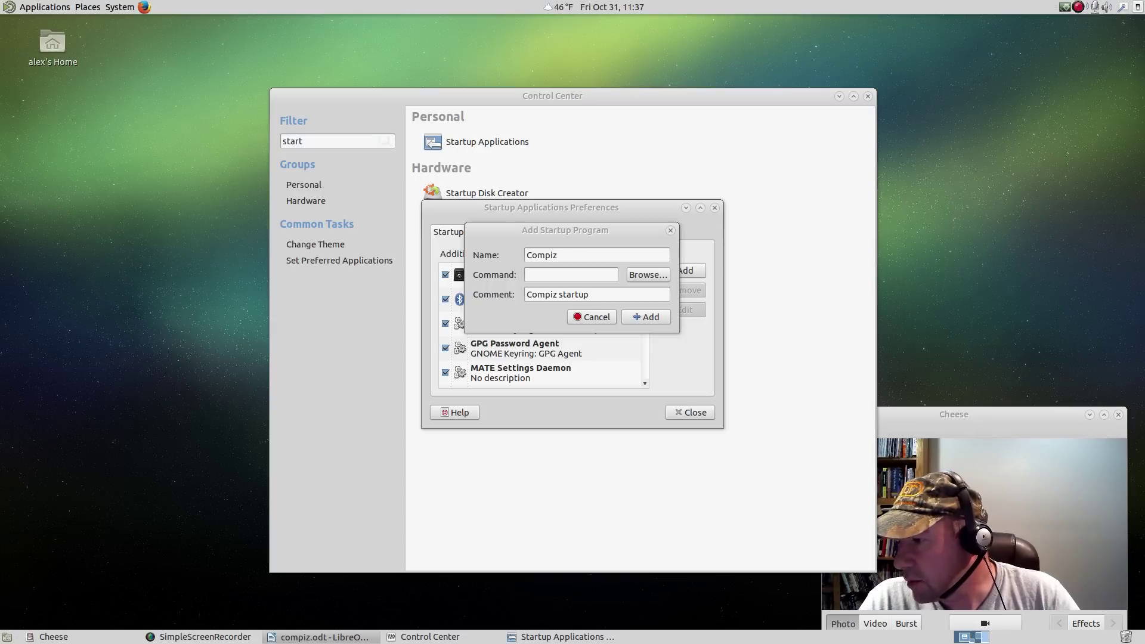
{"action": "right_click", "coordinate": [542, 275]}
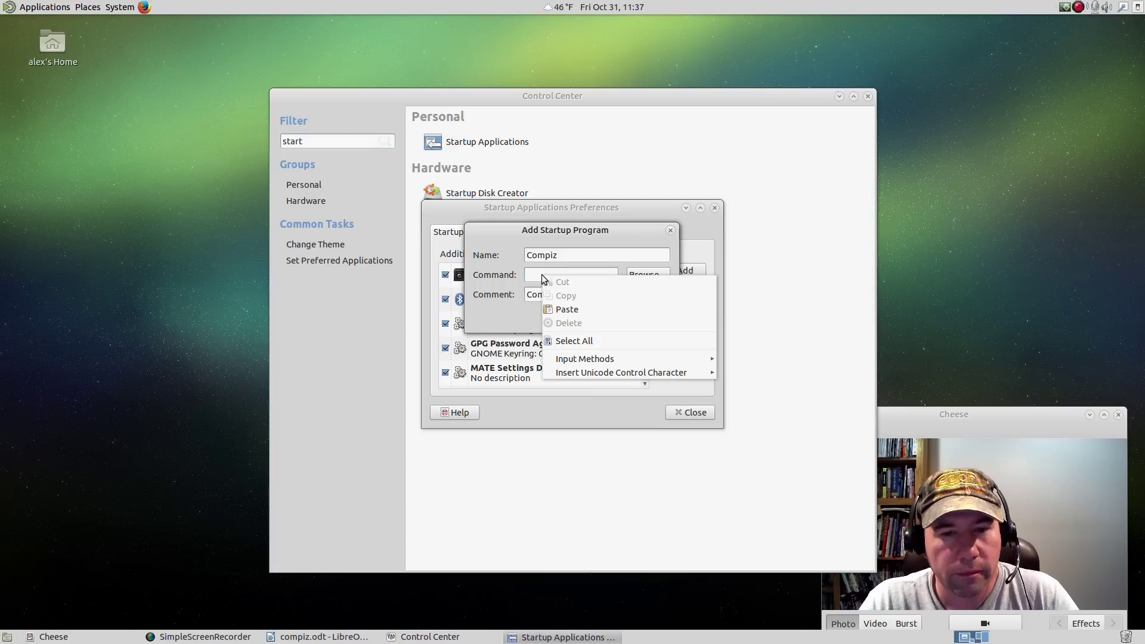
{"action": "left_click", "coordinate": [555, 308]}
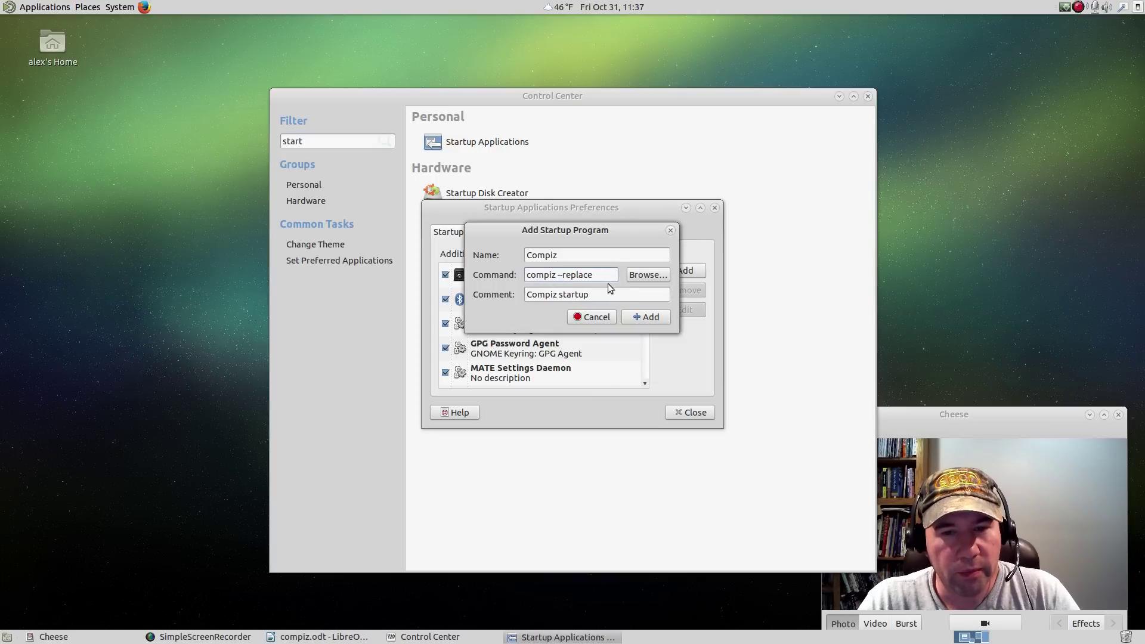
{"action": "left_click", "coordinate": [644, 317]}
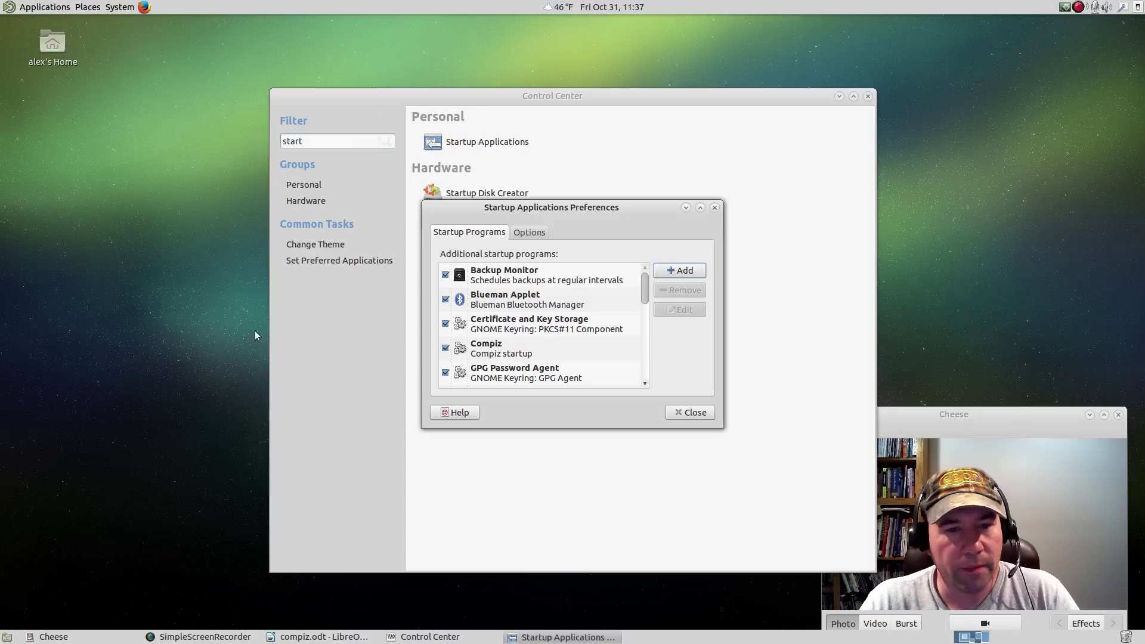
{"action": "left_click", "coordinate": [706, 412]}
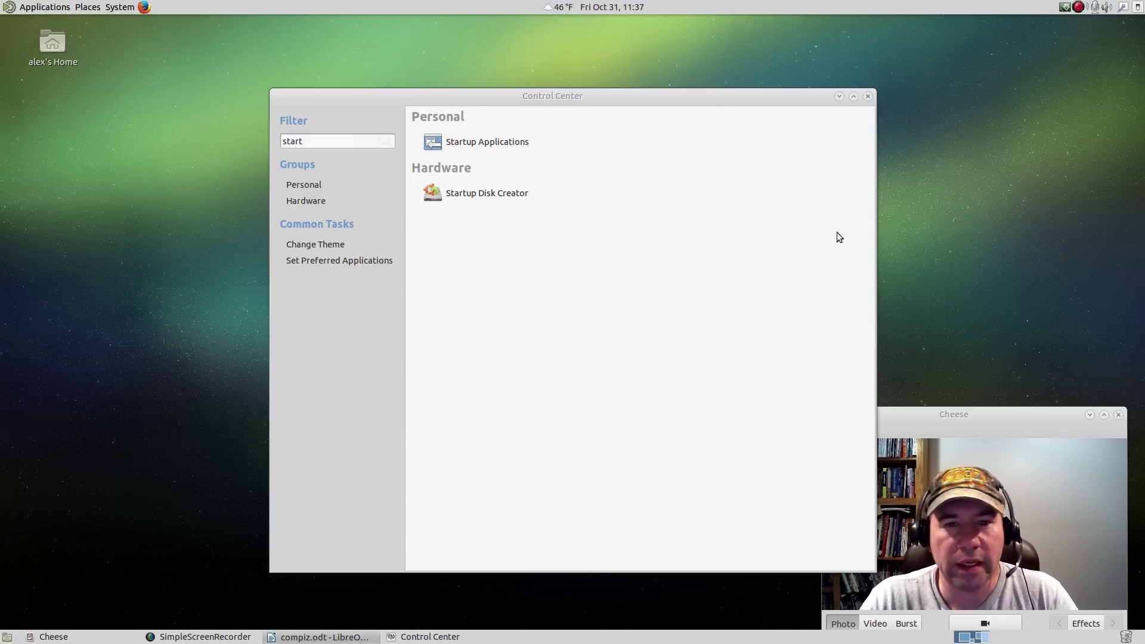
Step: Move the Control Center window left and close it
{"action": "left_click_drag", "start_coordinate": [699, 94], "coordinate": [460, 95]}
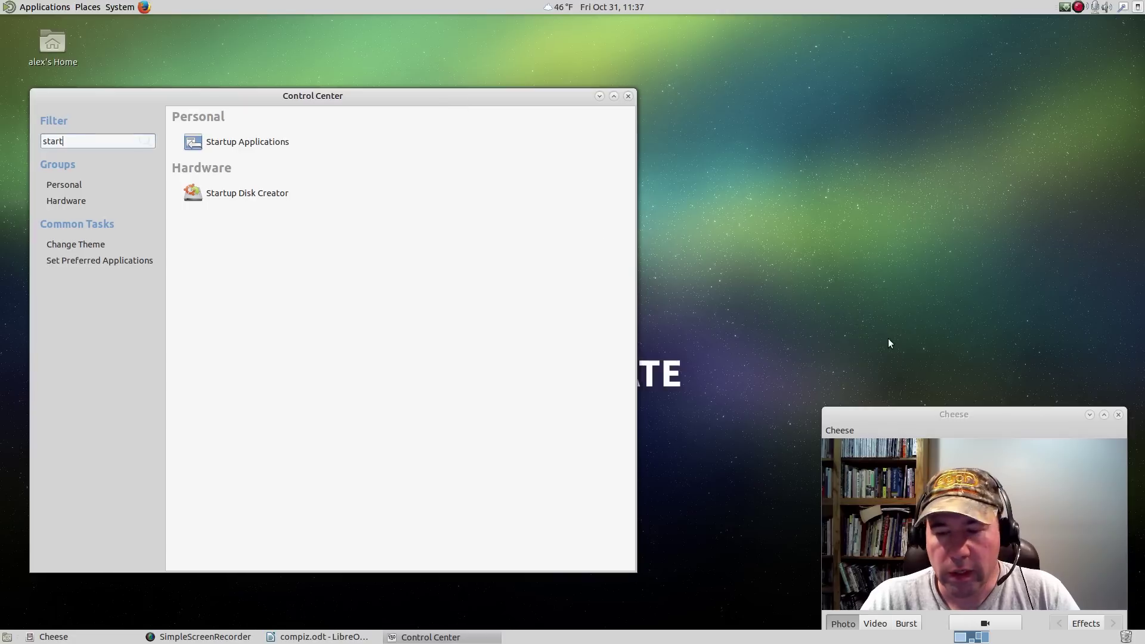
{"action": "left_click", "coordinate": [626, 96]}
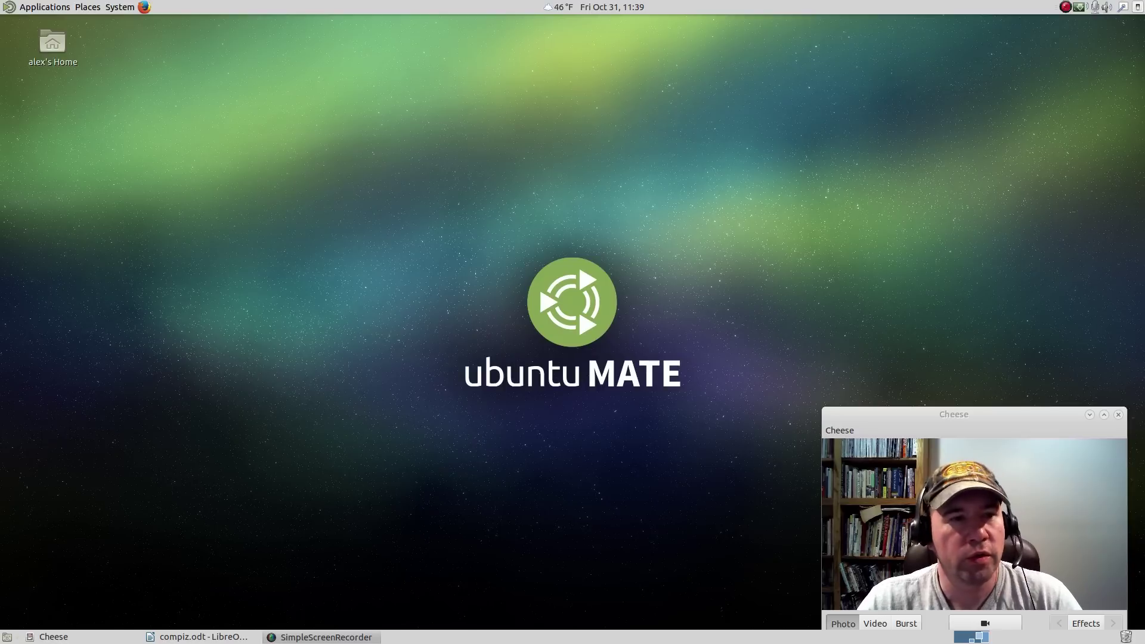
Step: Launch CompizConfig Settings Manager via System > Control Center
{"action": "left_click", "coordinate": [119, 7]}
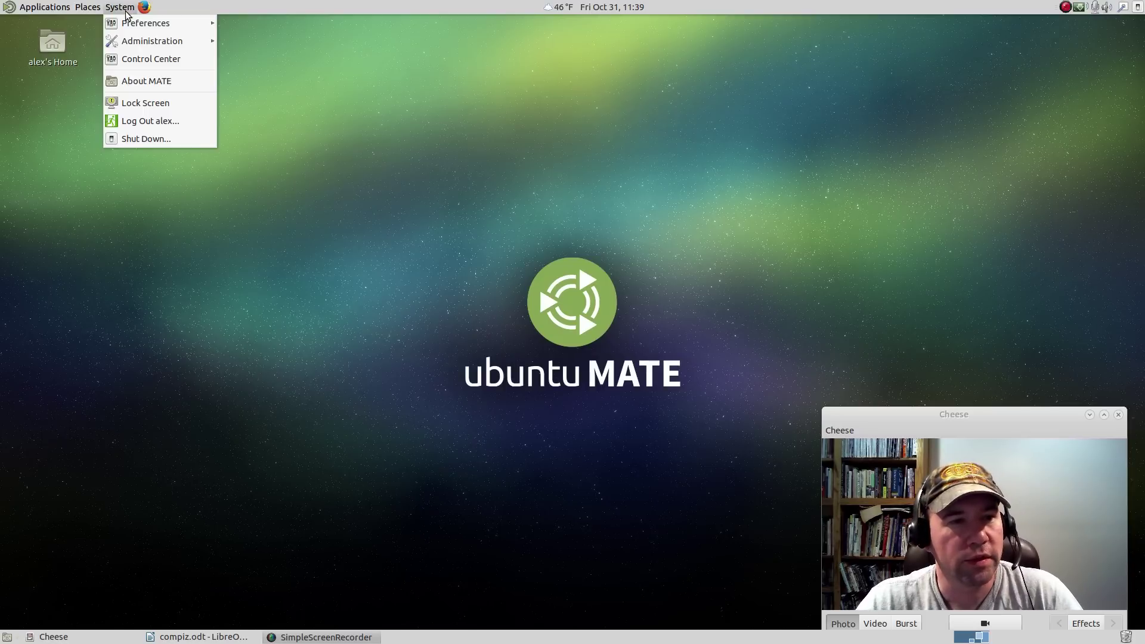
{"action": "mouse_move", "coordinate": [135, 43]}
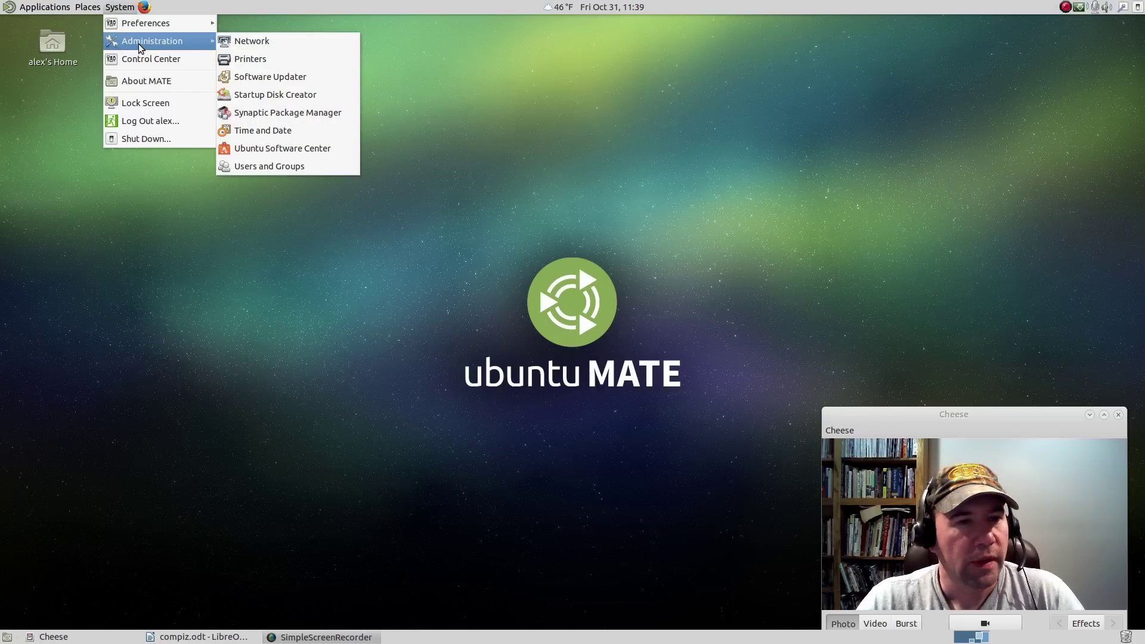
{"action": "left_click", "coordinate": [144, 59]}
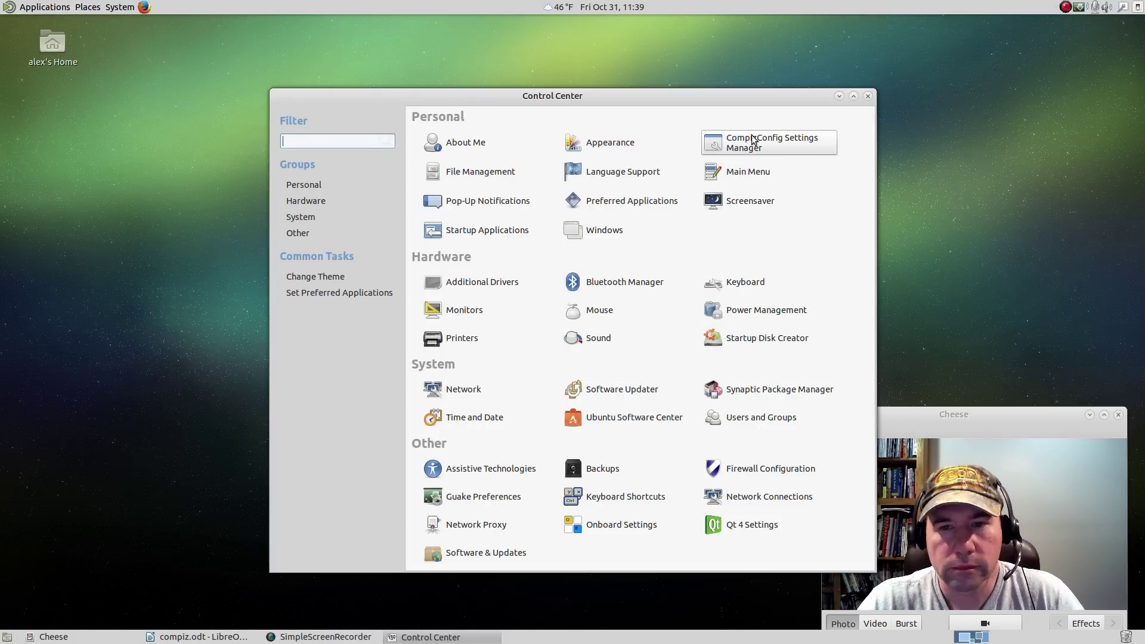
{"action": "left_click", "coordinate": [769, 143]}
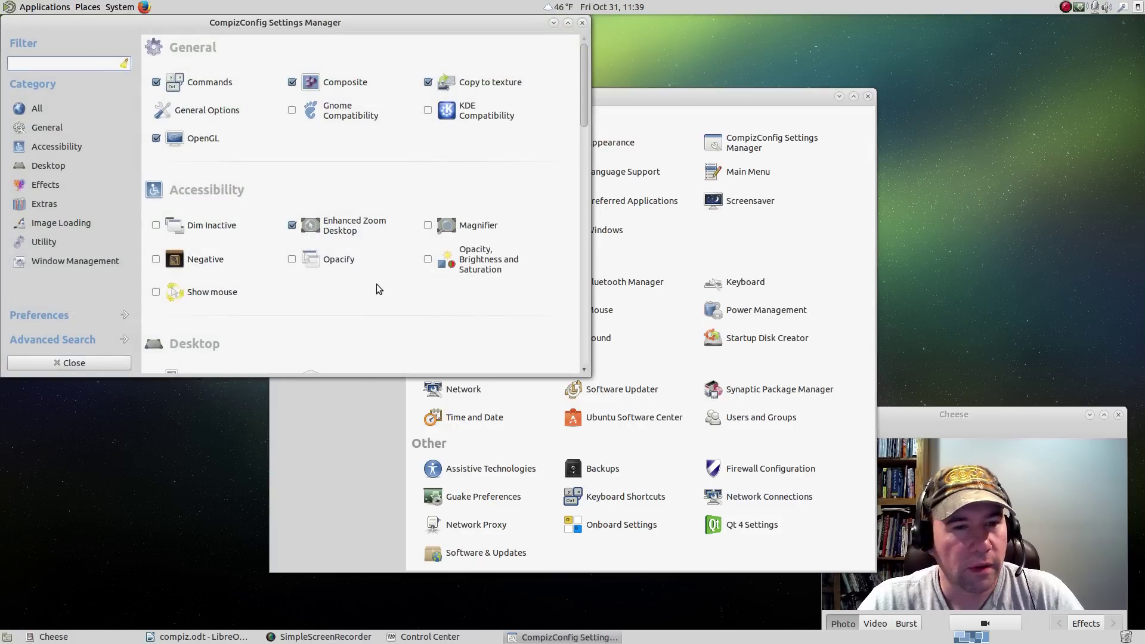
Step: Scroll the plugin list, view the 3D Windows plugin, and return to the list
{"action": "scroll", "coordinate": [377, 284], "scroll_direction": "down", "scroll_amount": 5}
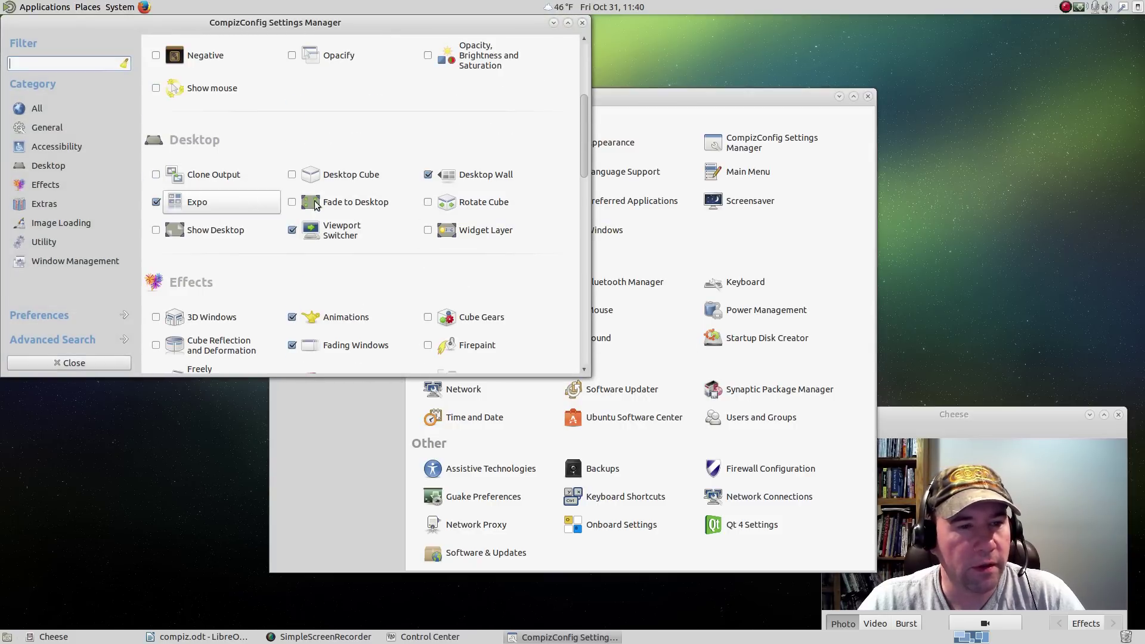
{"action": "scroll", "coordinate": [463, 269], "scroll_direction": "down", "scroll_amount": 3}
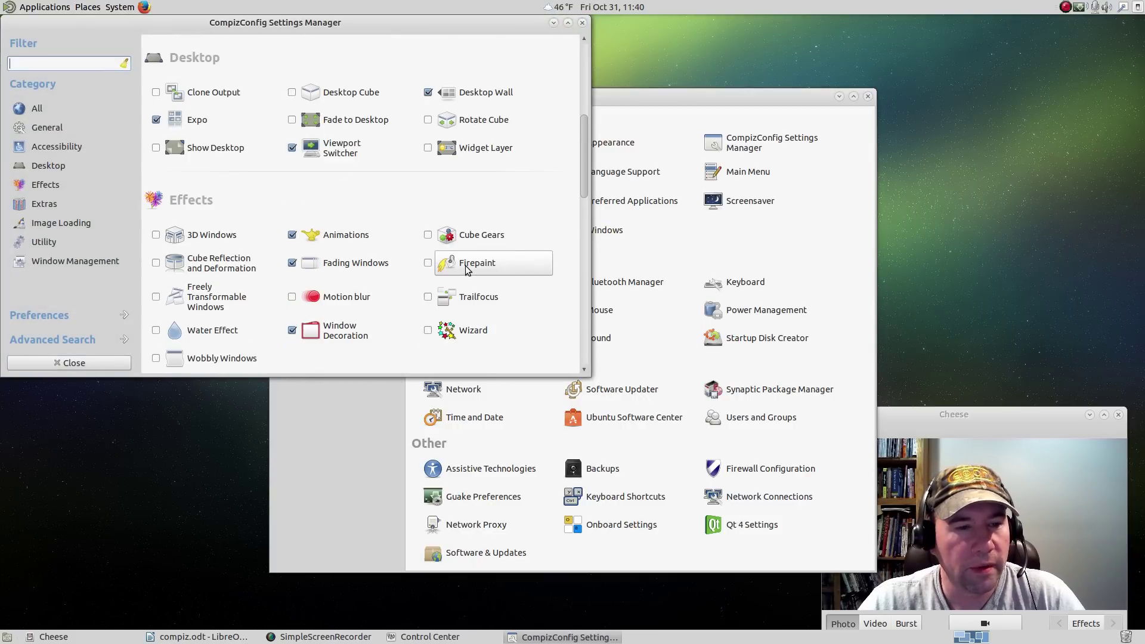
{"action": "left_click", "coordinate": [214, 236]}
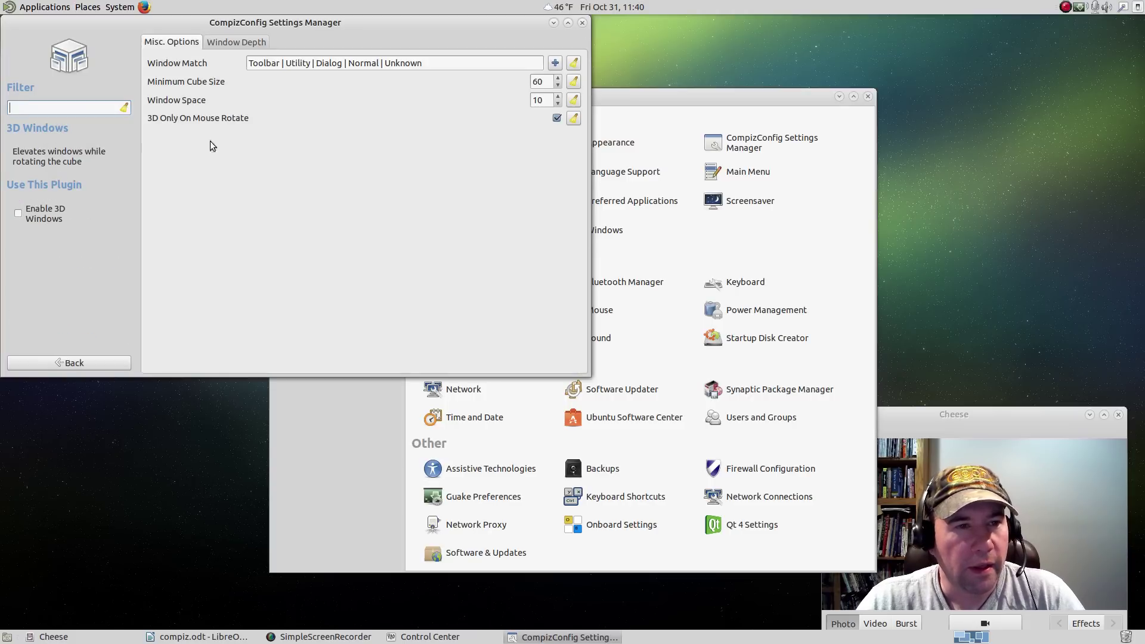
{"action": "left_click", "coordinate": [98, 364]}
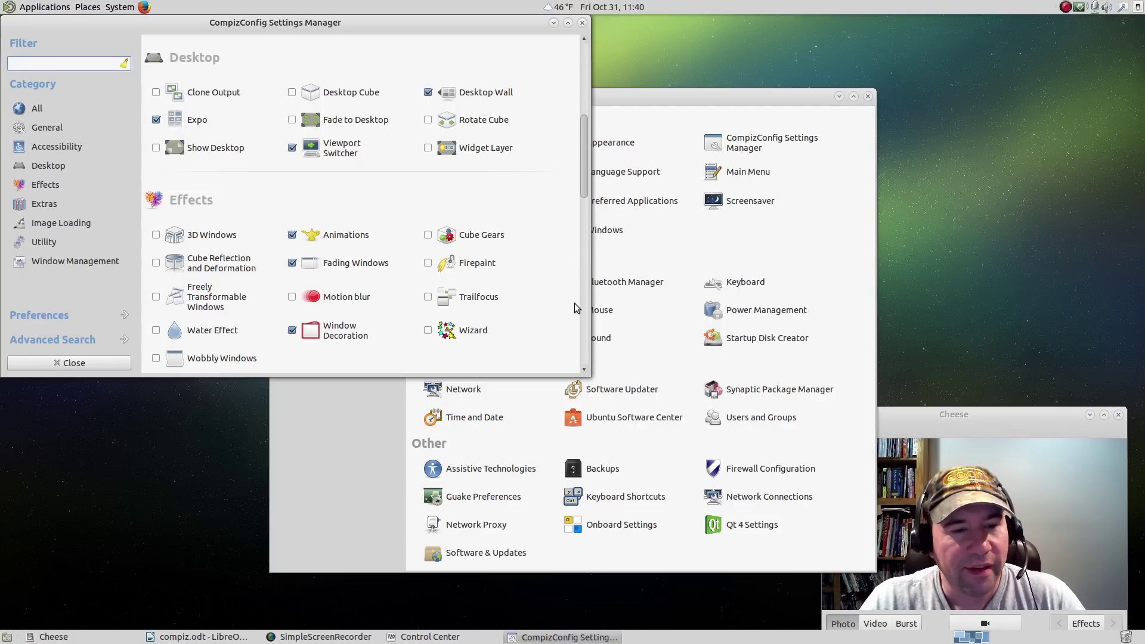
Step: Browse Extras, Image Loading, Utility and Window Management plugins, then close the settings manager
{"action": "scroll", "coordinate": [562, 294], "scroll_direction": "down", "scroll_amount": 5}
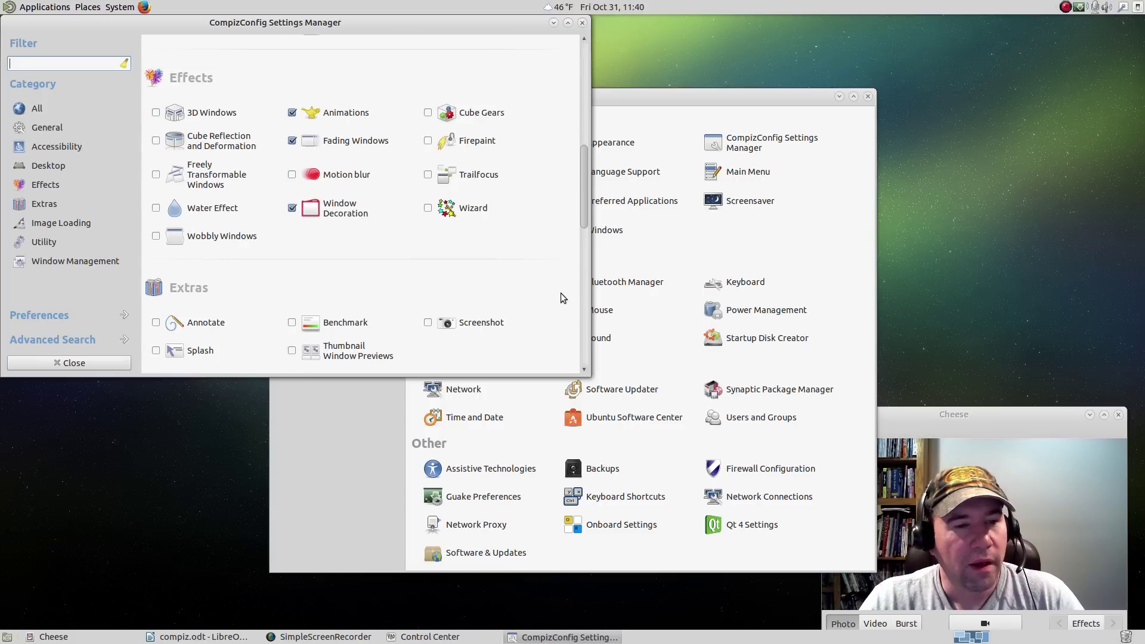
{"action": "scroll", "coordinate": [562, 298], "scroll_direction": "down", "scroll_amount": 3}
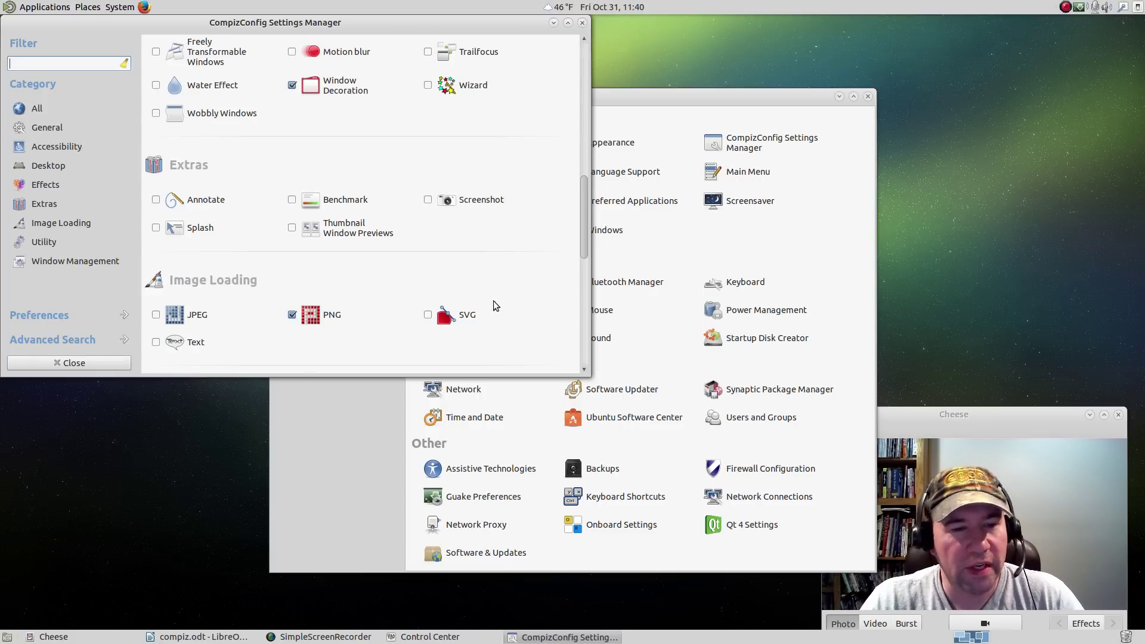
{"action": "scroll", "coordinate": [525, 254], "scroll_direction": "down", "scroll_amount": 7}
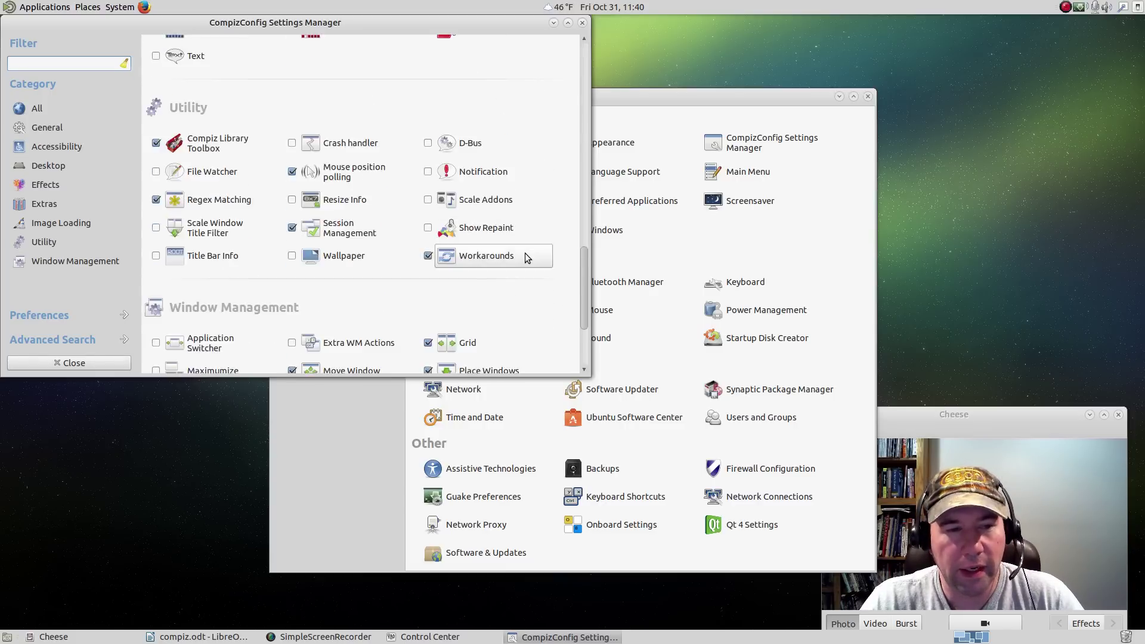
{"action": "scroll", "coordinate": [525, 253], "scroll_direction": "down", "scroll_amount": 1}
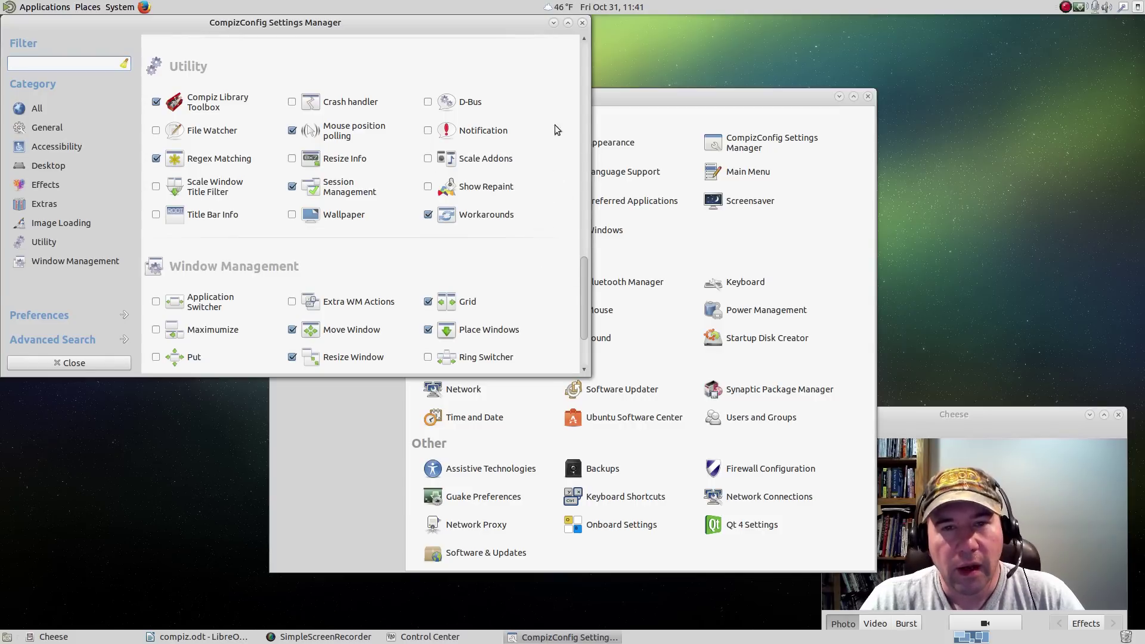
{"action": "left_click", "coordinate": [582, 23]}
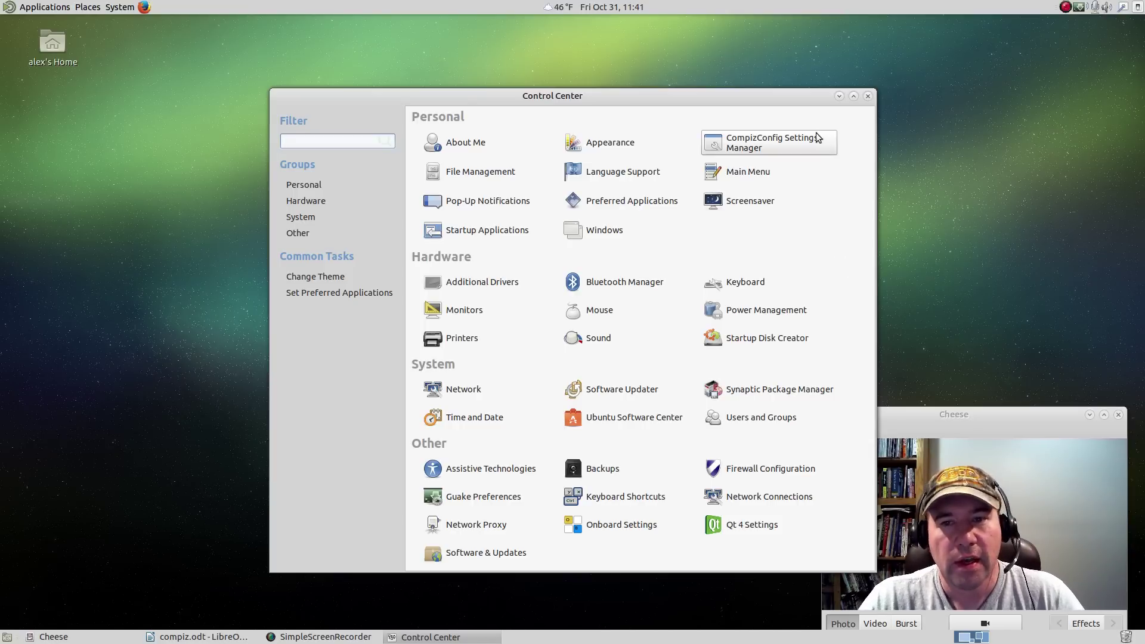
{"action": "left_click", "coordinate": [22, 7]}
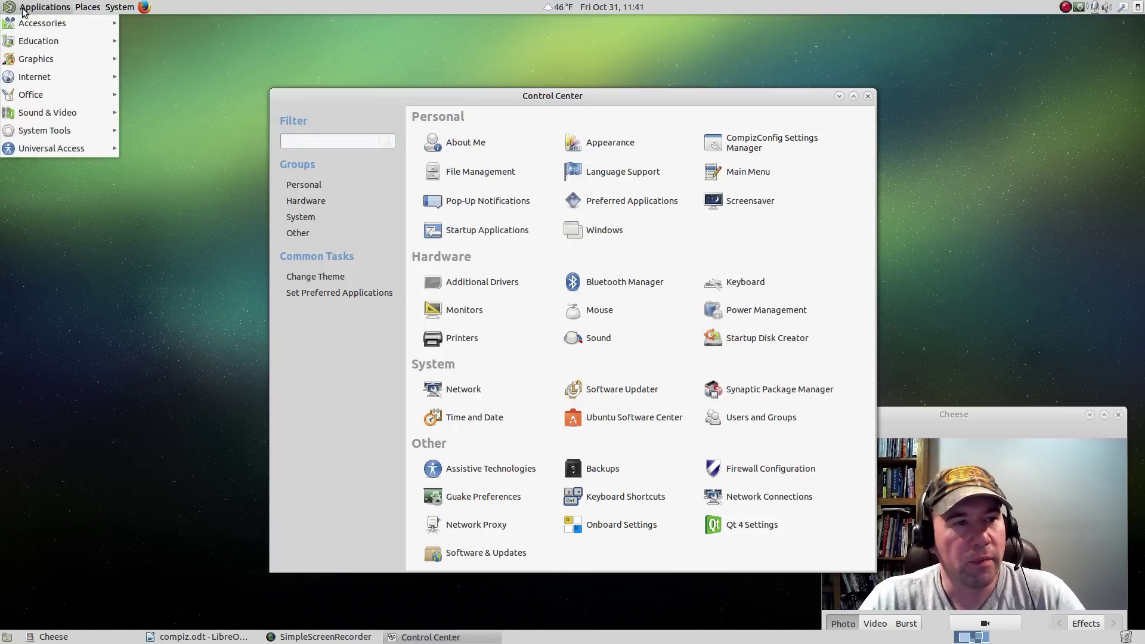
{"action": "left_click", "coordinate": [22, 7]}
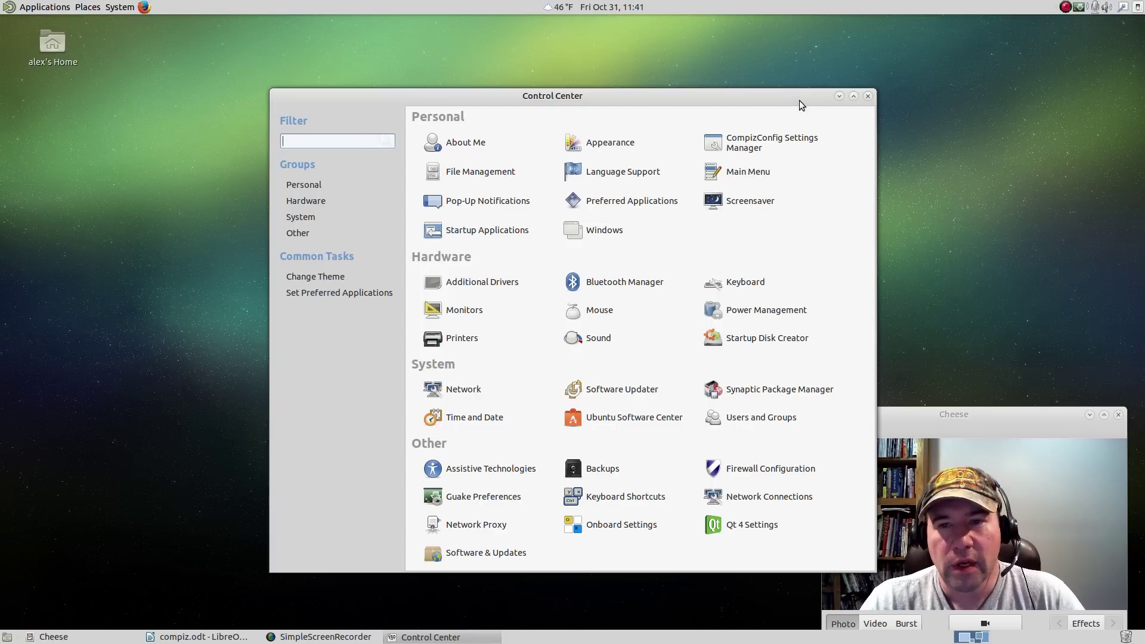